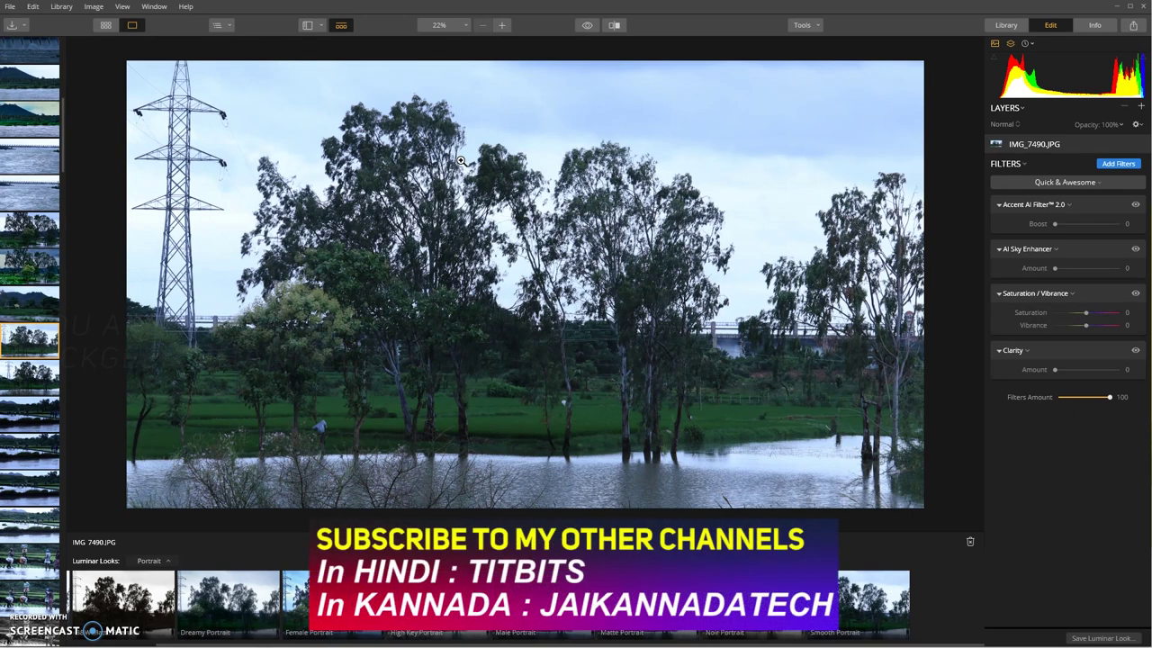
- View the folder's thumbnails in Grid view, then open IMG_7490.JPG alone in Single Image view
left_click(108, 26)
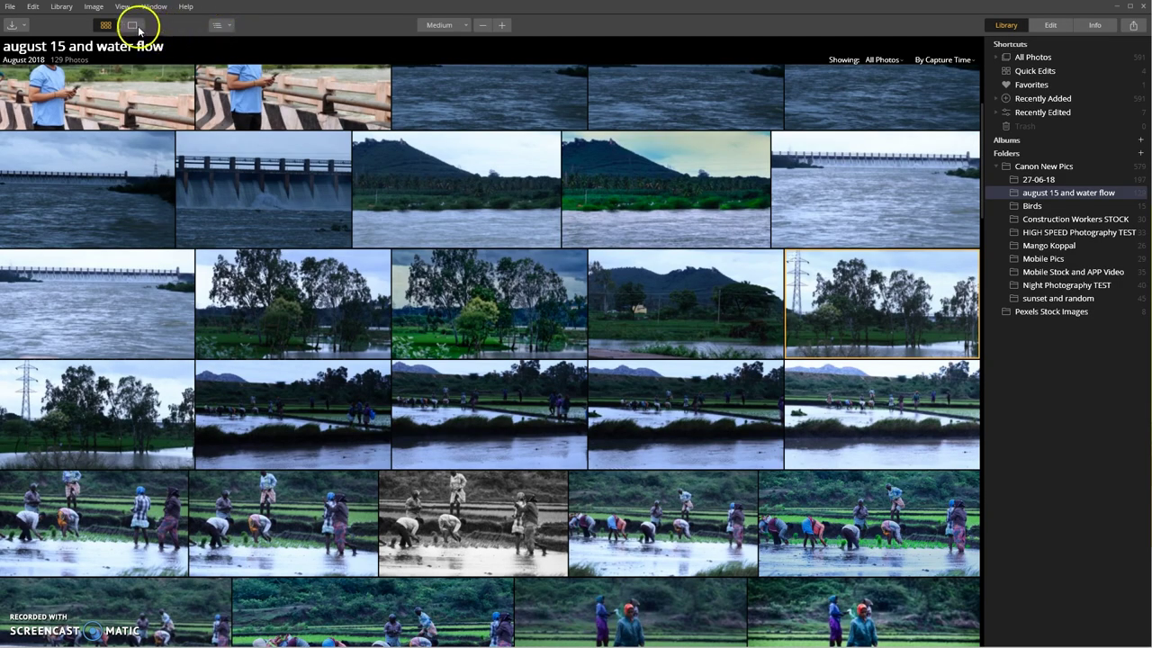
left_click(132, 25)
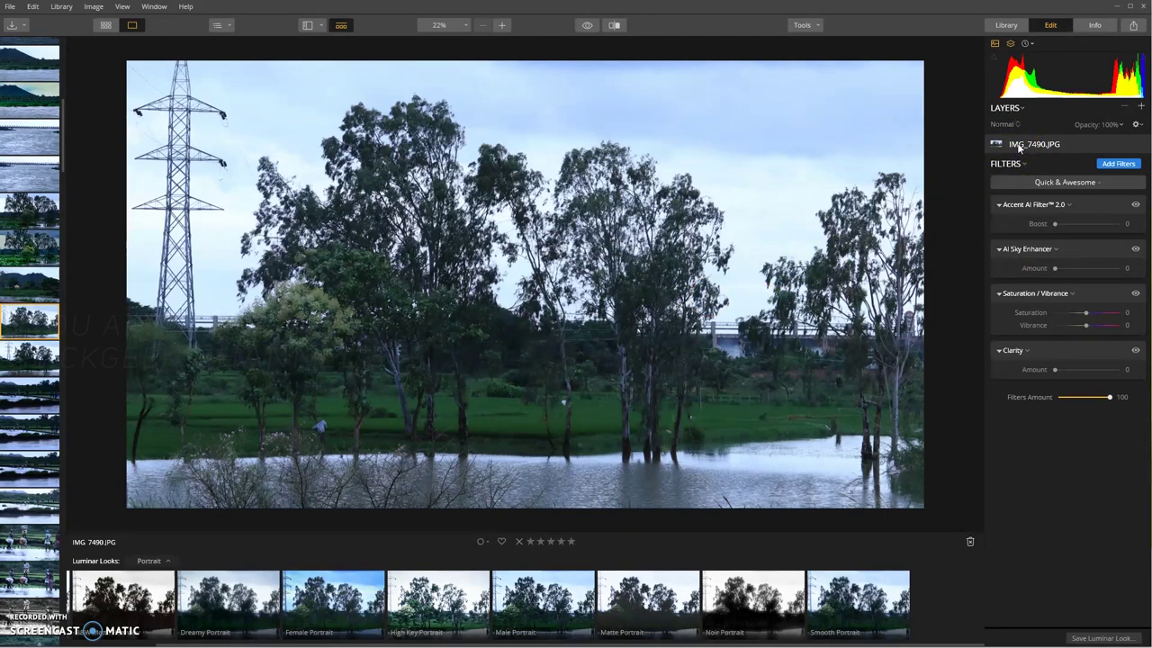
- Show the Filters panel for the riverside photo IMG_7490.JPG from the Edit tab
left_click(803, 26)
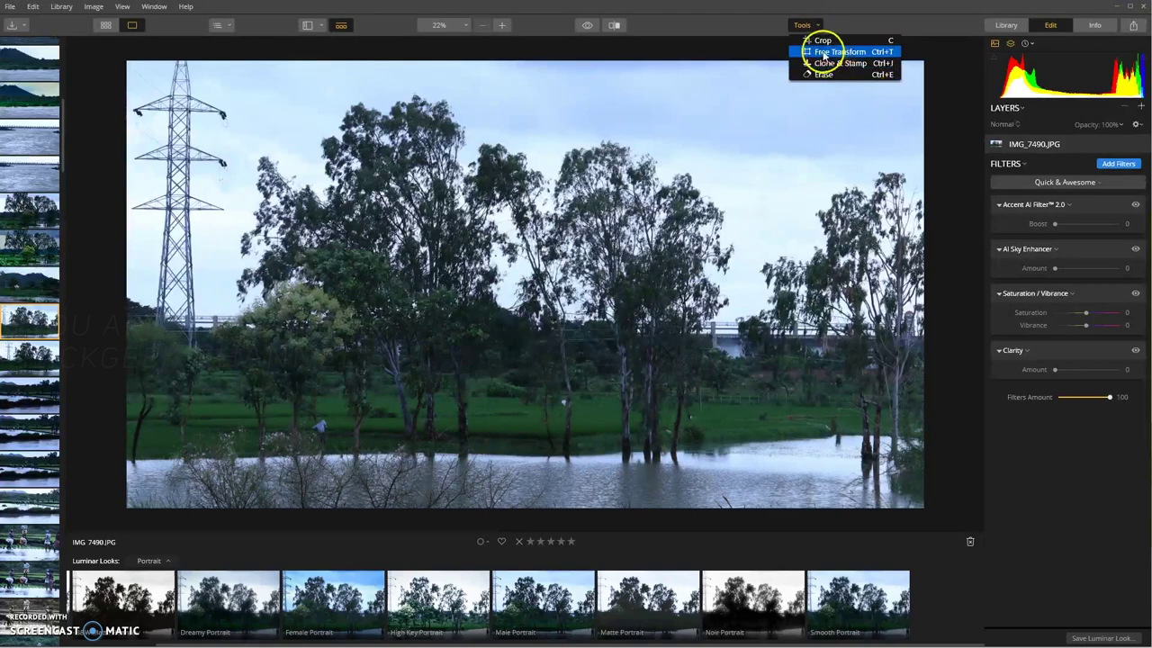
left_click(732, 25)
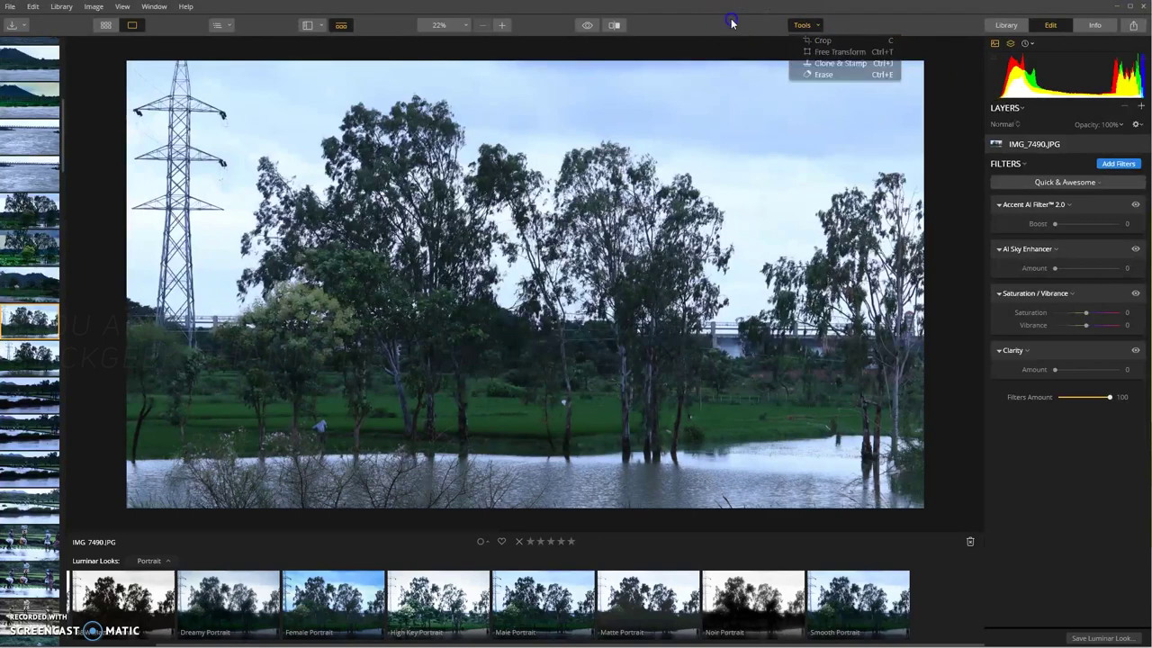
left_click(1116, 163)
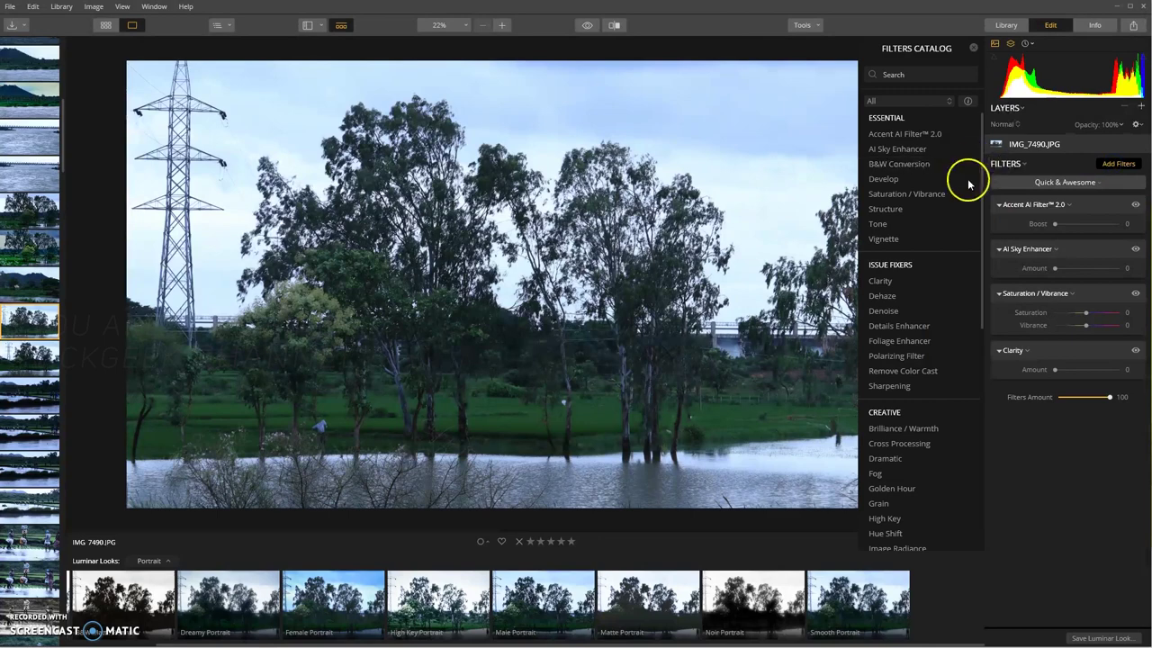
mouse_move(918, 209)
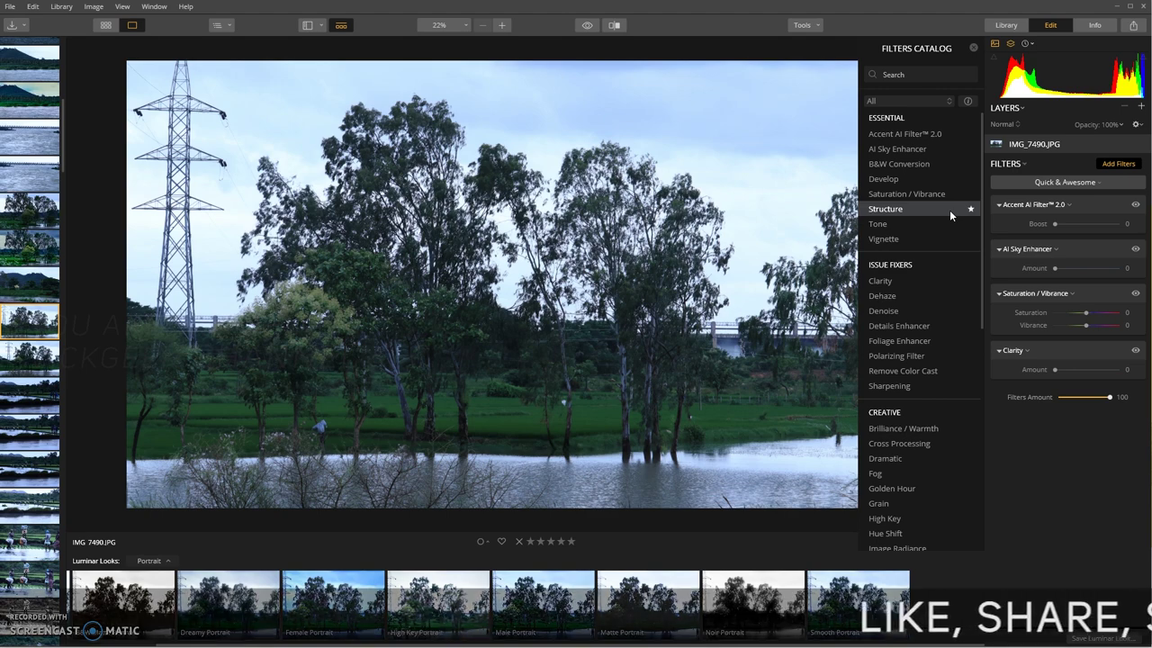
left_click(872, 243)
scroll(871, 248, "down", 2)
scroll(895, 276, "down", 2)
scroll(895, 288, "down", 4)
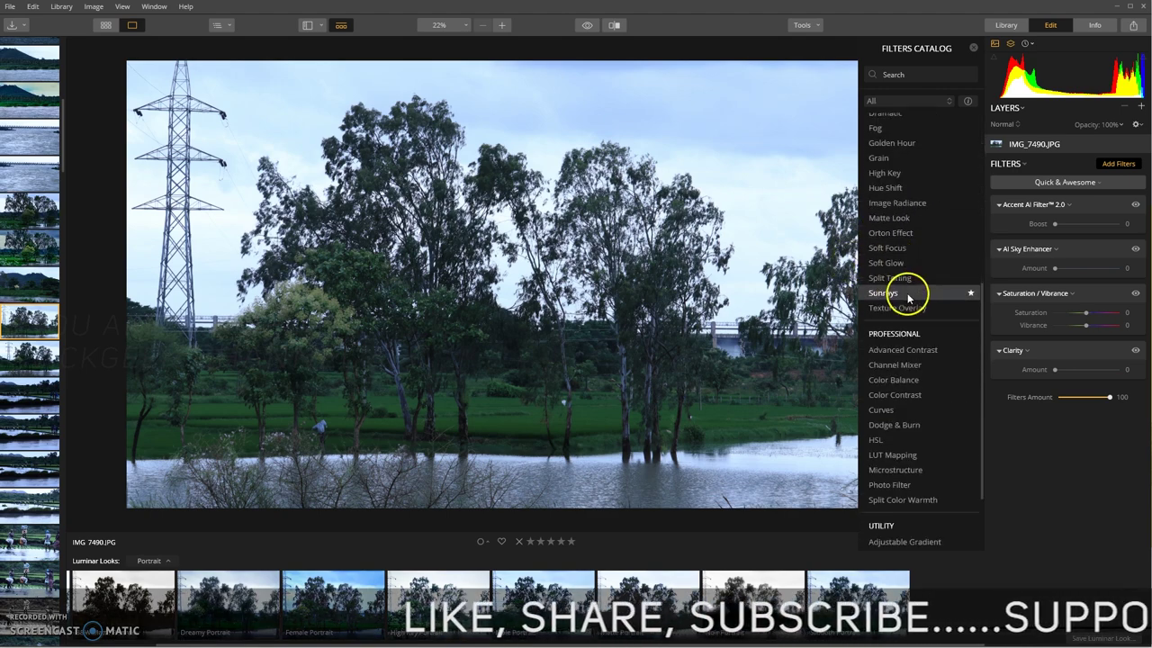
scroll(910, 298, "down", 1)
scroll(932, 270, "down", 1)
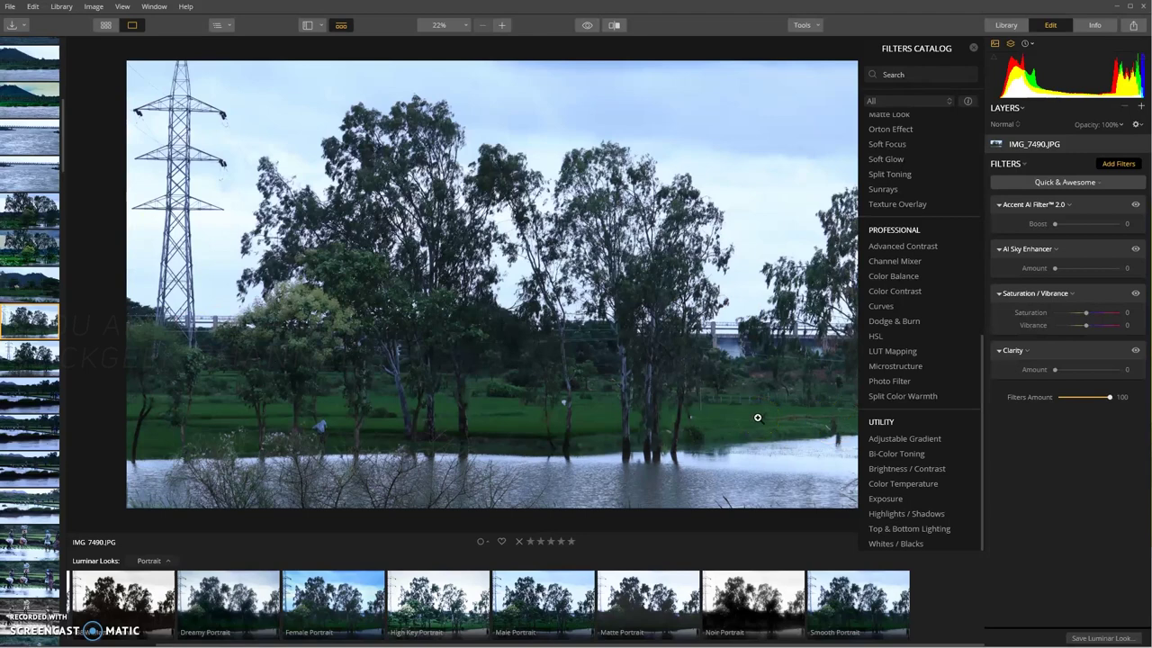
mouse_move(882, 410)
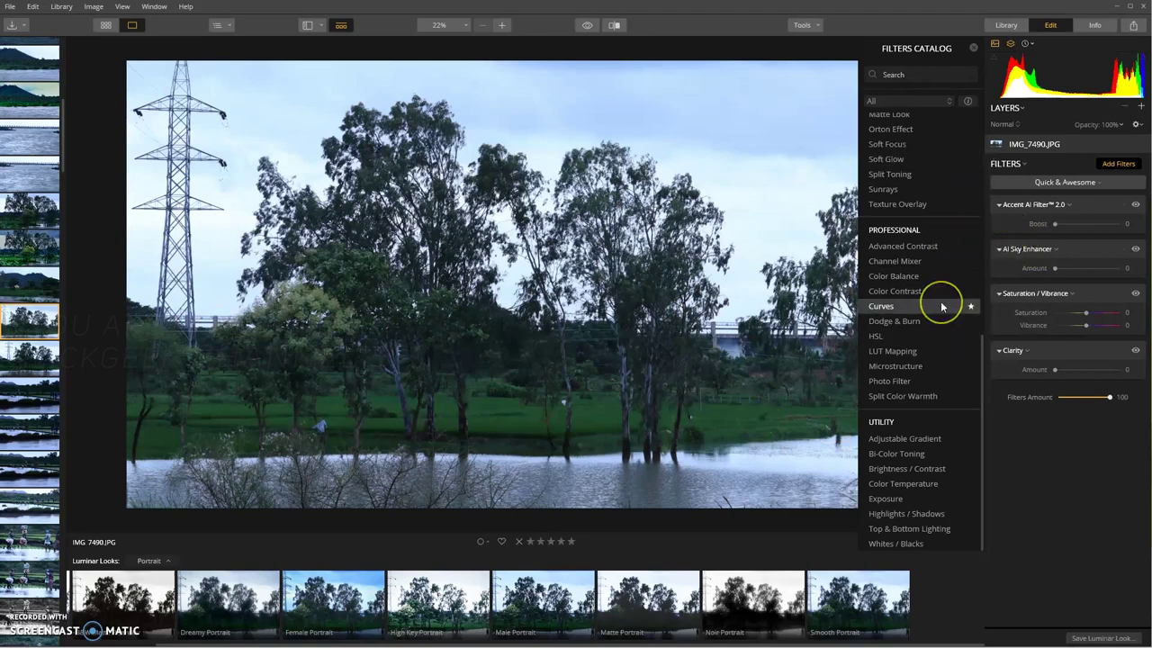
scroll(921, 296, "up", 2)
scroll(921, 300, "up", 3)
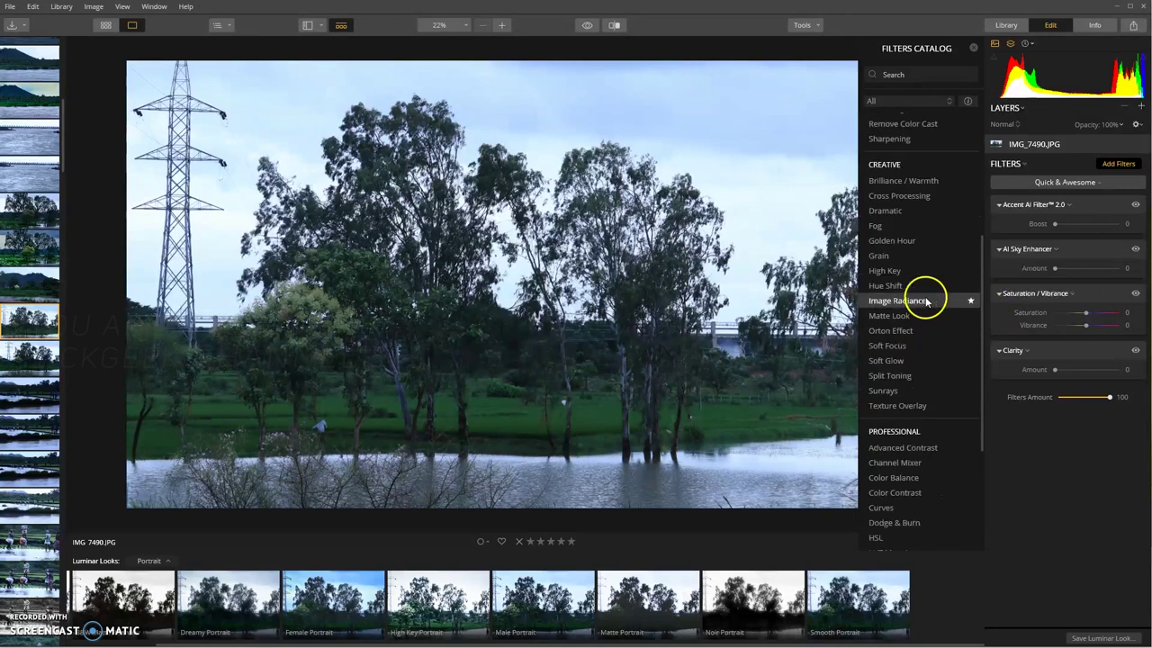
scroll(925, 312, "up", 5)
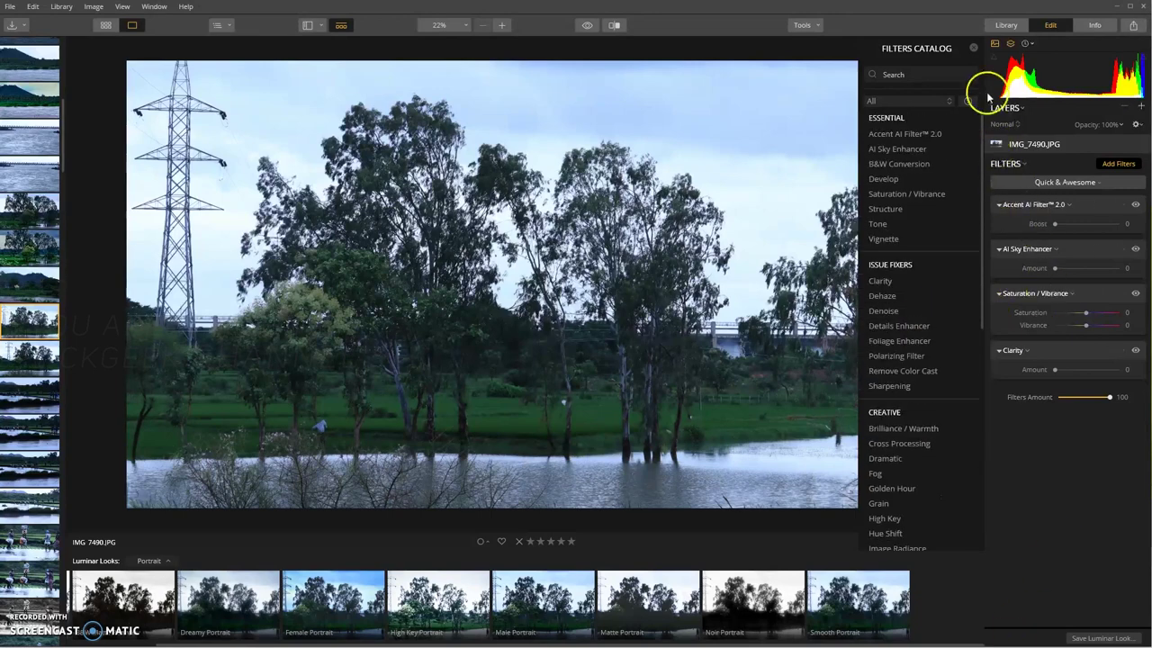
left_click(973, 47)
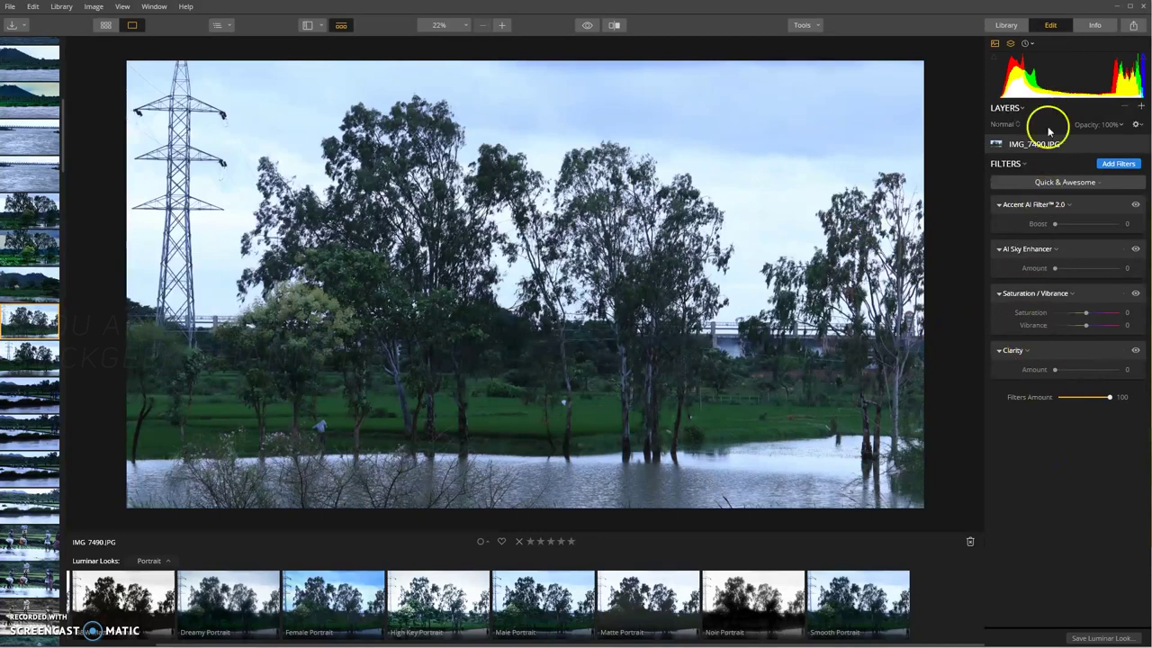
left_click(1092, 184)
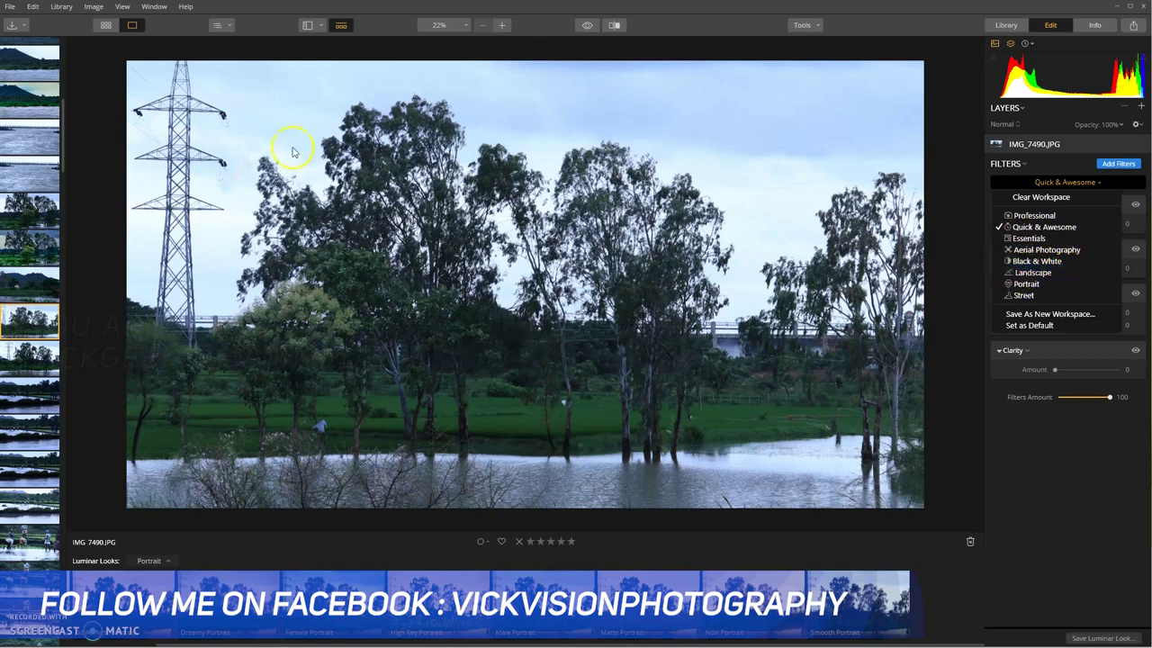
- Switch the filter workspace to Landscape and browse through its filters
left_click(1033, 270)
scroll(1032, 270, "down", 2)
scroll(1032, 279, "down", 3)
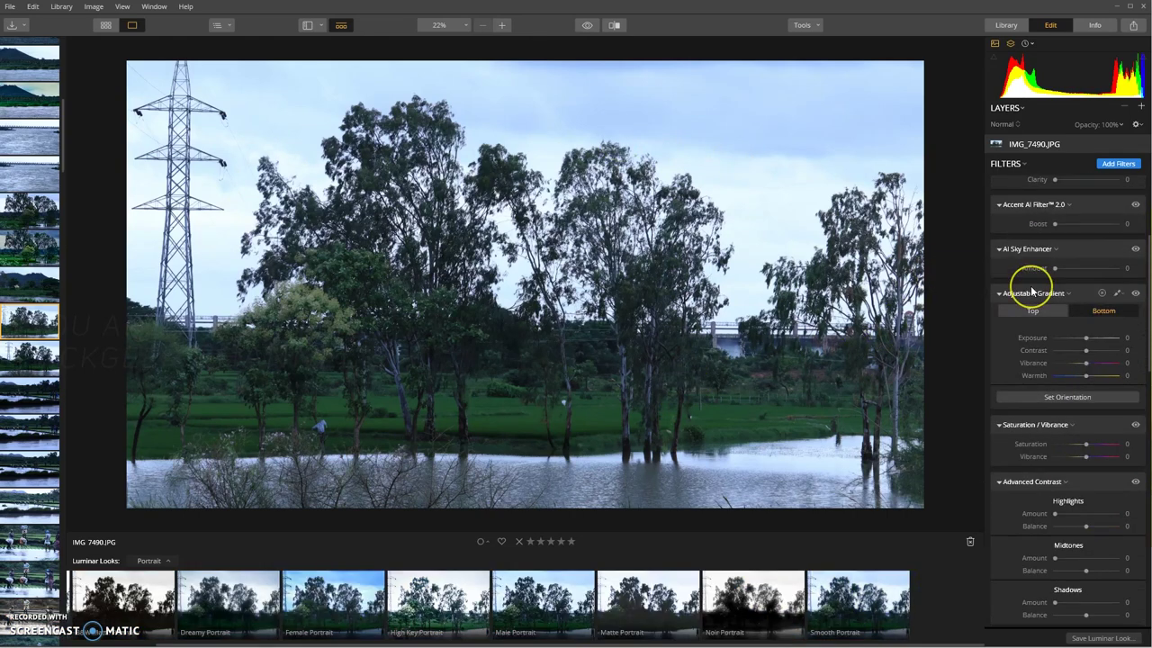
scroll(1033, 286, "down", 2)
scroll(1032, 290, "down", 3)
scroll(1034, 297, "down", 3)
scroll(1035, 304, "down", 3)
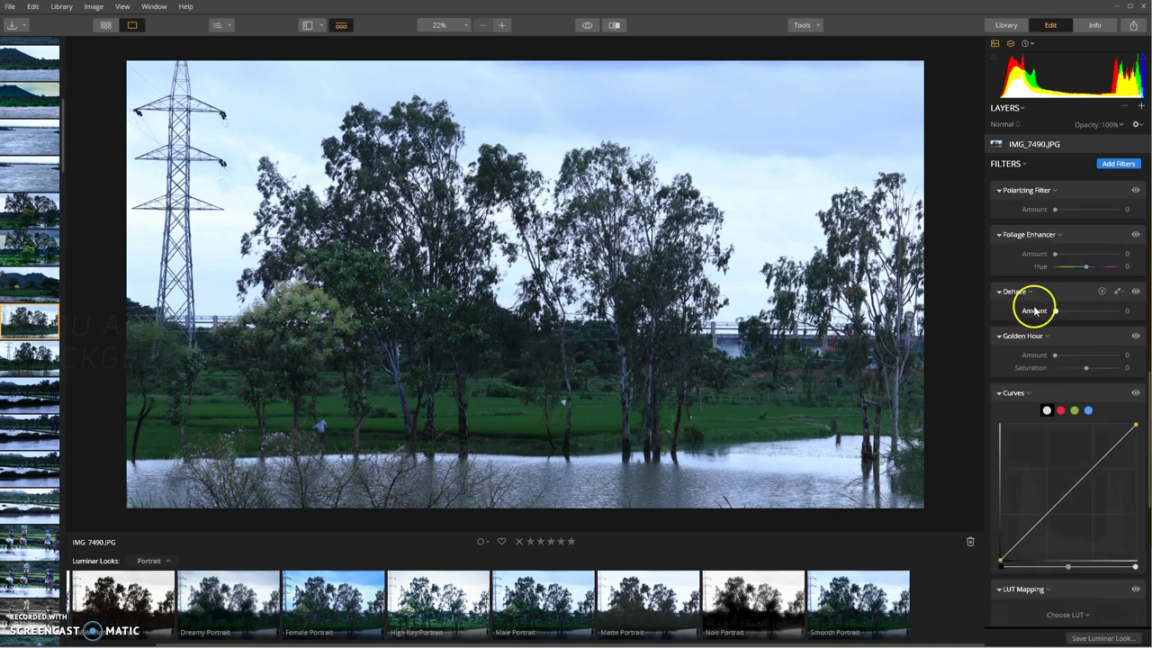
scroll(1037, 306, "down", 3)
scroll(1034, 311, "down", 3)
scroll(1035, 313, "down", 2)
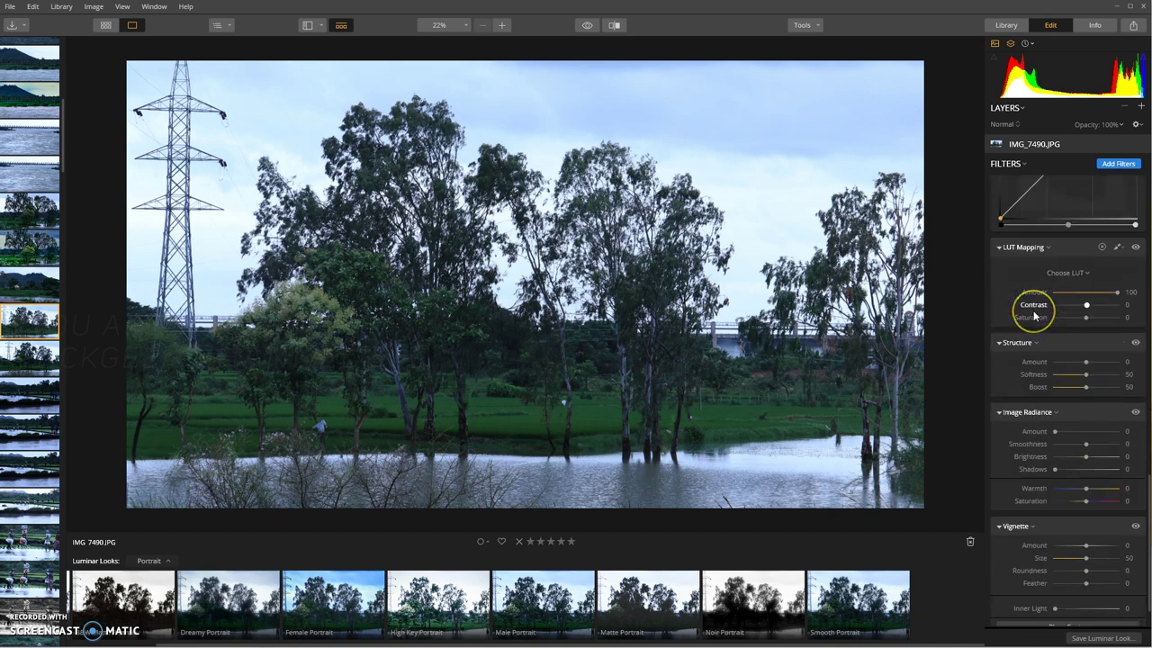
scroll(1035, 314, "down", 2)
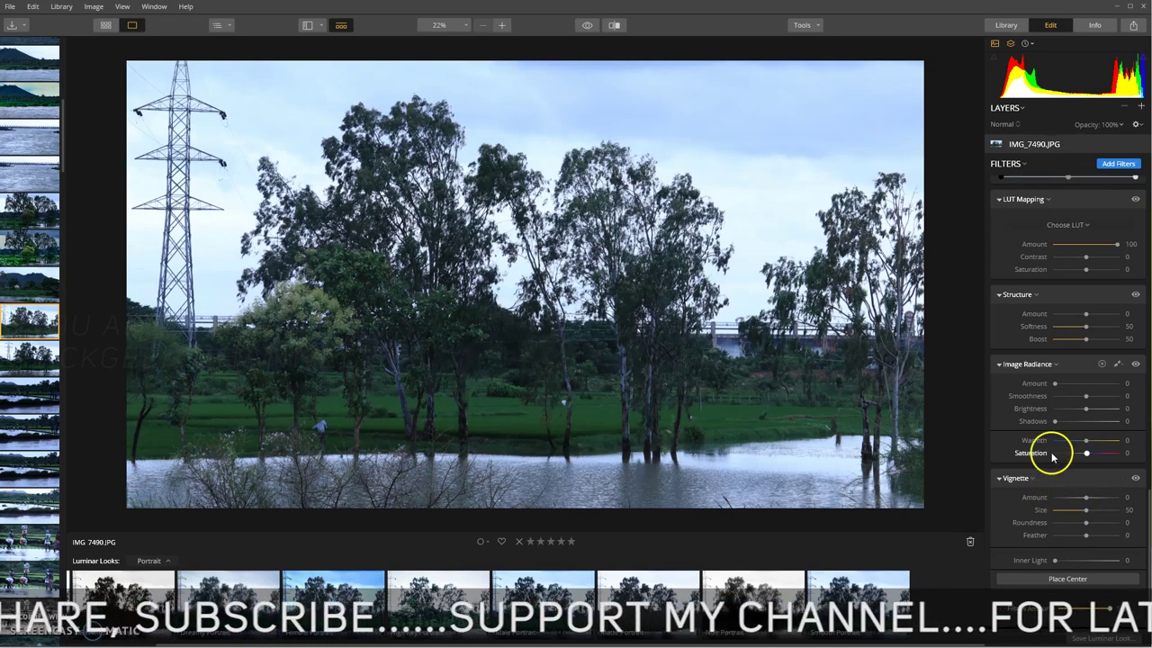
scroll(1050, 355, "up", 1)
scroll(1049, 360, "up", 2)
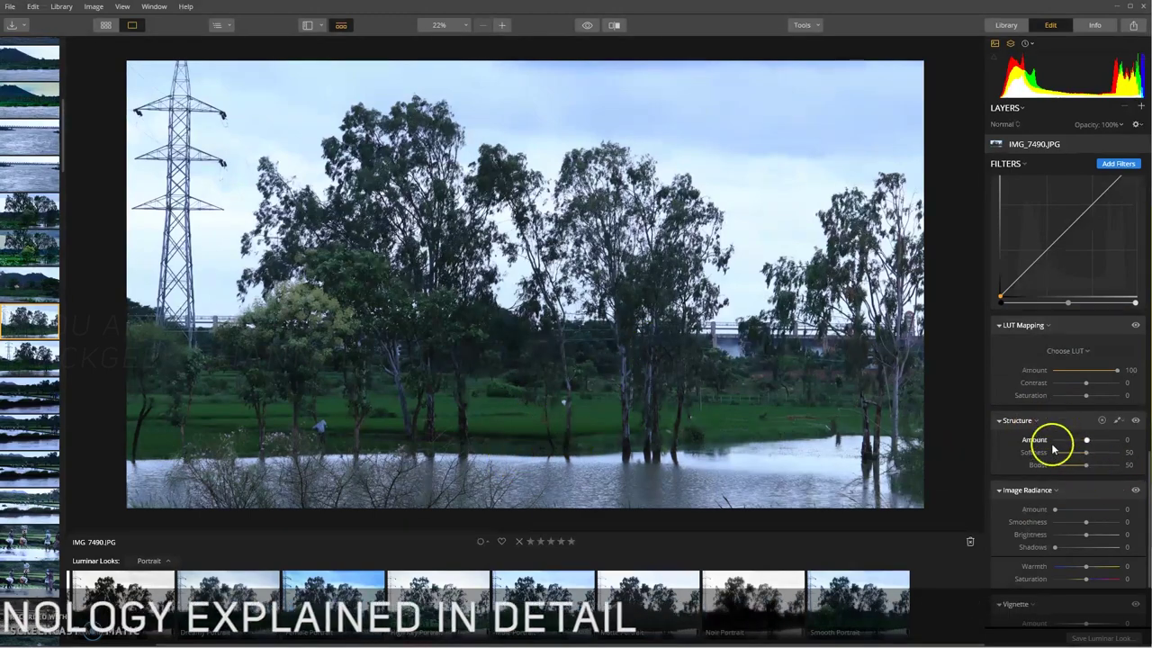
- Try raising the Structure Amount slider, then return to the top of the filter list
left_click_drag(1086, 439, 1095, 469)
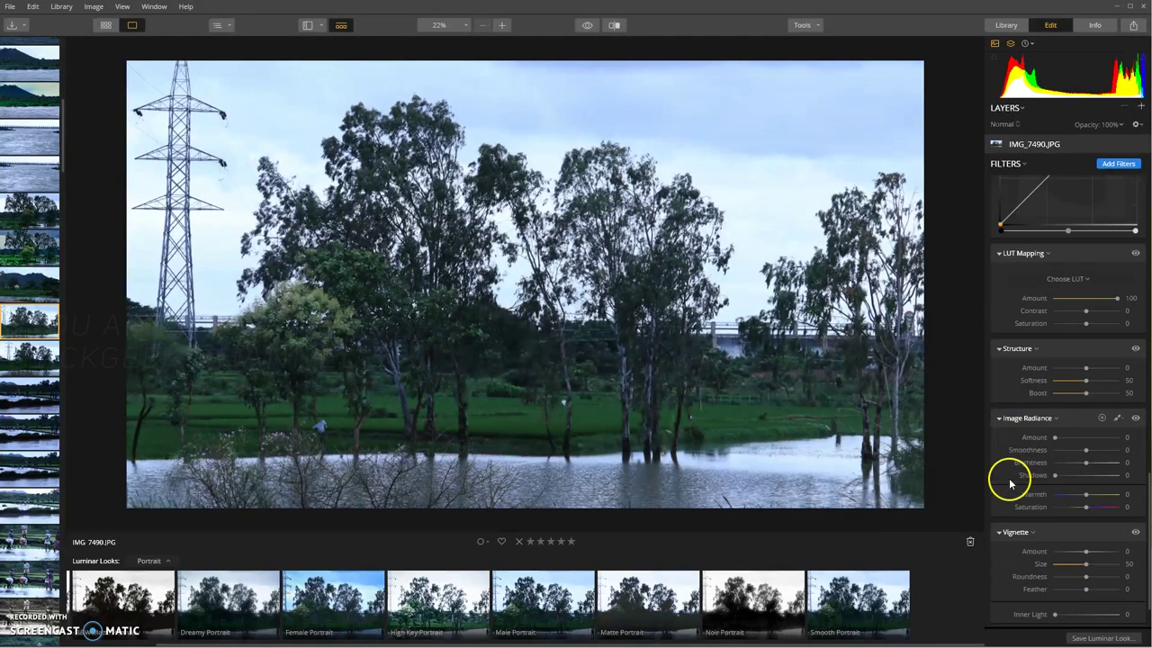
scroll(1009, 475, "down", 1)
scroll(1015, 450, "up", 1)
scroll(1024, 409, "up", 3)
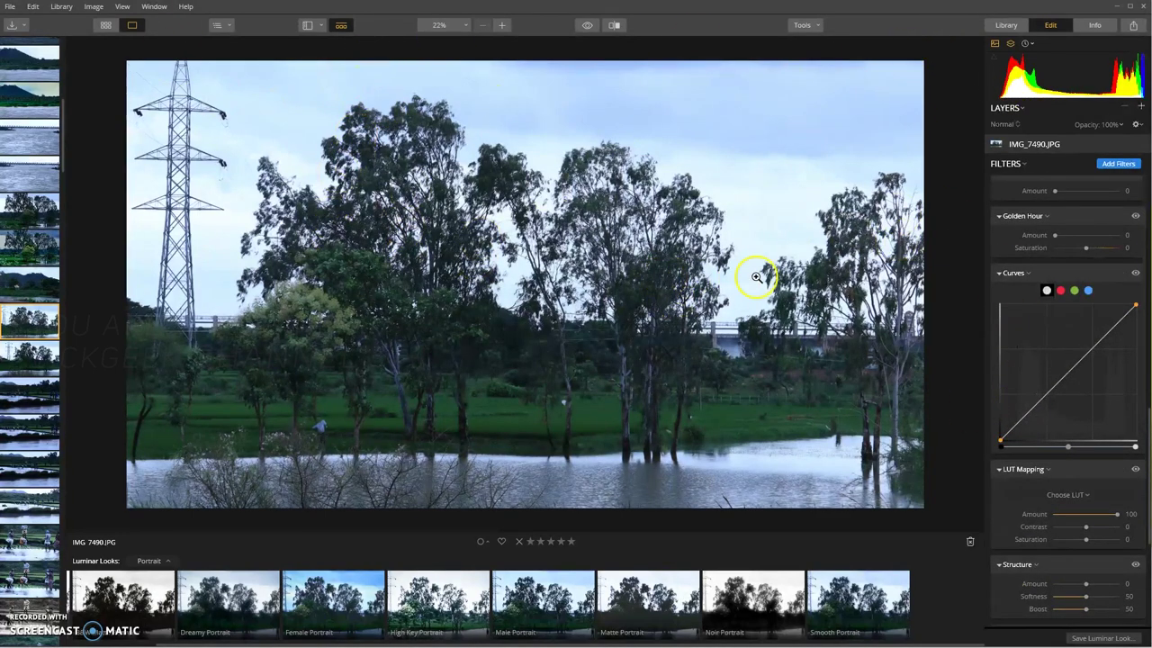
scroll(1134, 571, "up", 8)
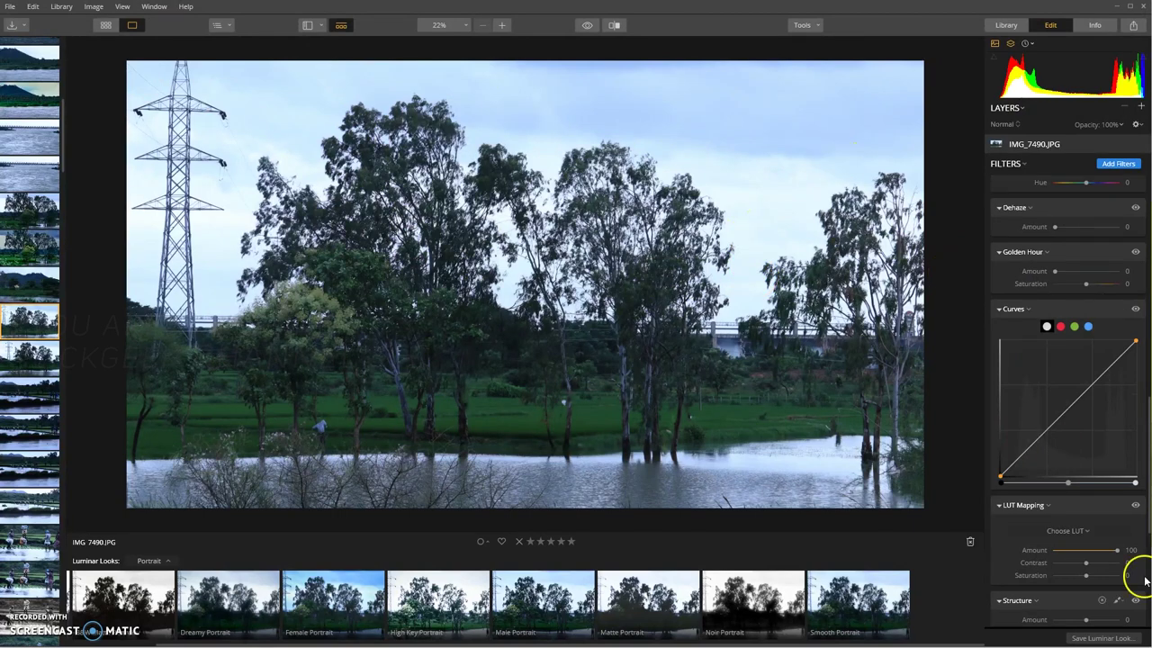
- Darken the sky with a negative exposure on the Adjustable Gradient's top half
left_click(975, 48)
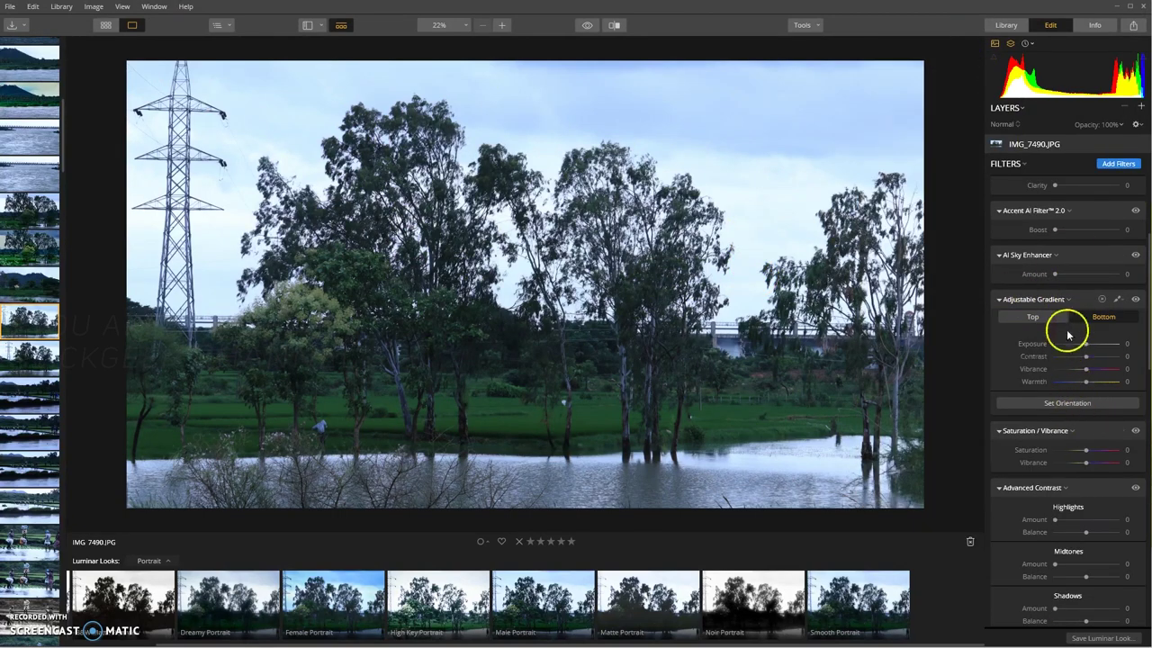
left_click(1033, 317)
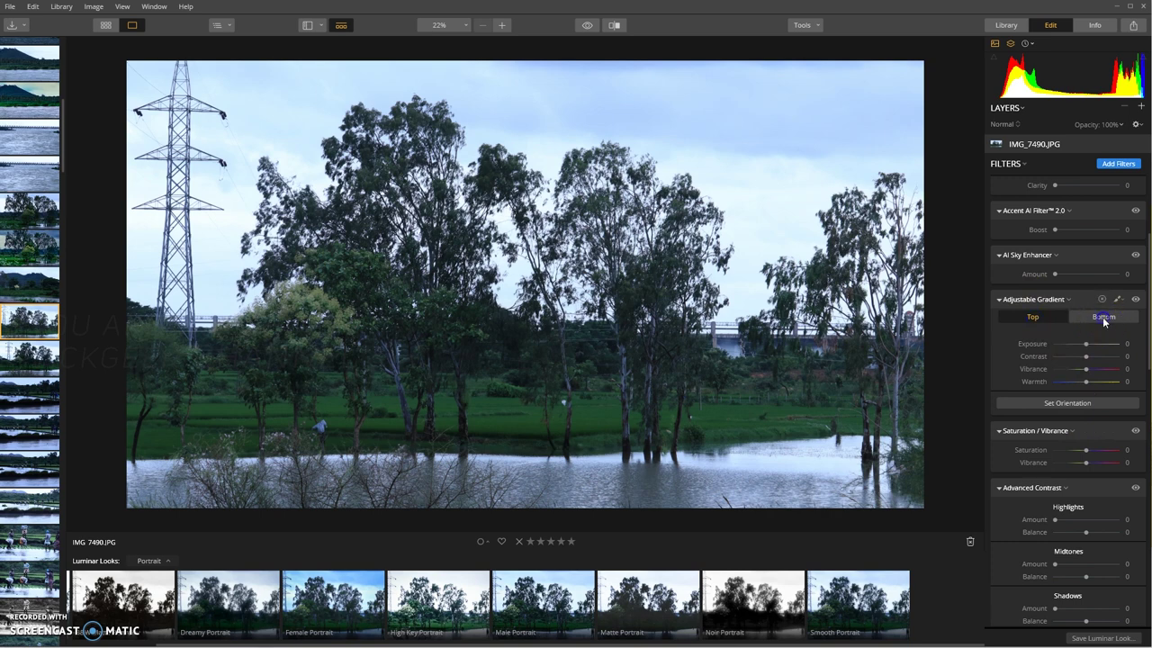
left_click(1033, 322)
left_click(1086, 346)
mouse_move(1085, 346)
left_mouse_down()
mouse_move(1033, 351)
mouse_move(1072, 355)
left_mouse_up()
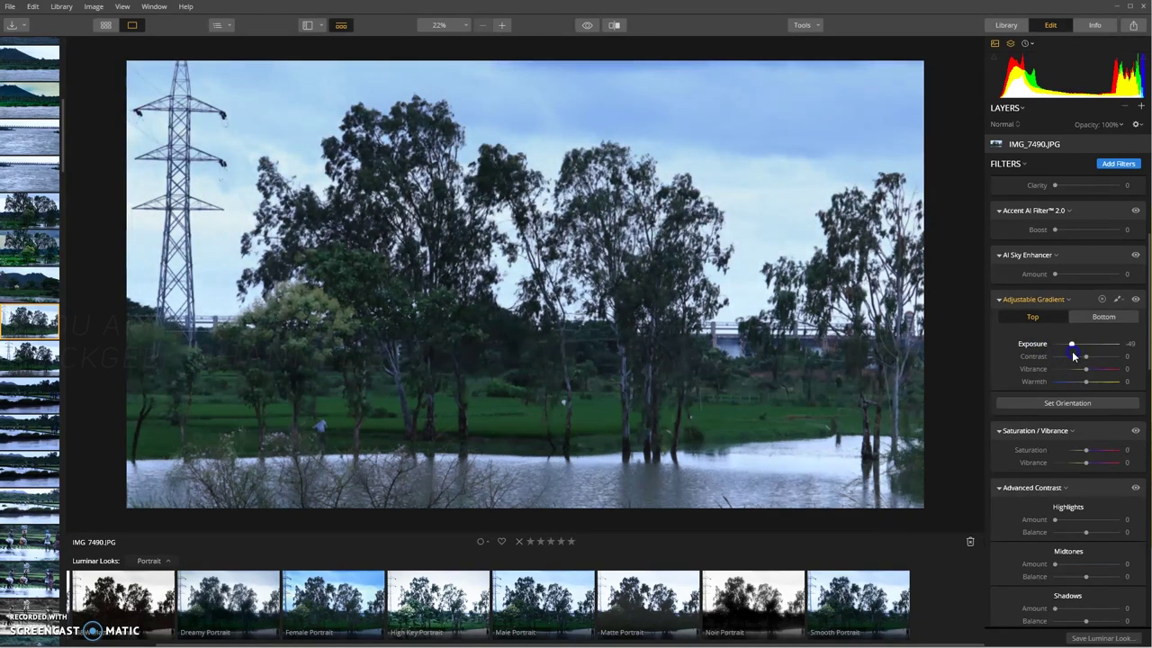
left_click_drag(1075, 351, 1081, 346)
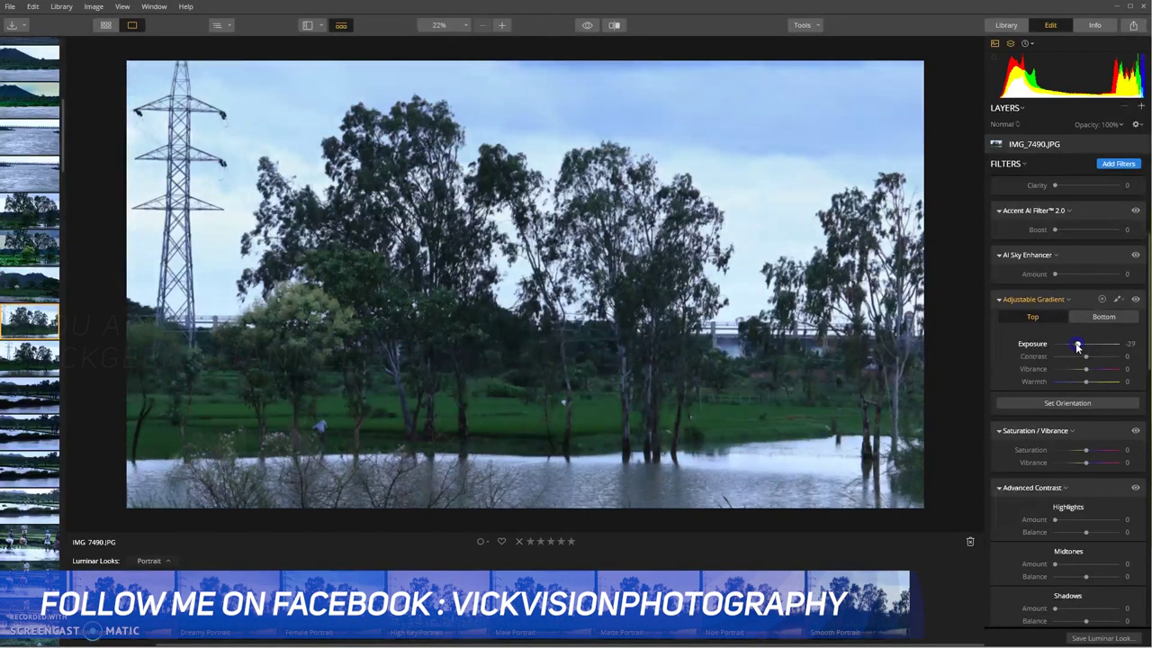
left_click_drag(1077, 345, 1095, 360)
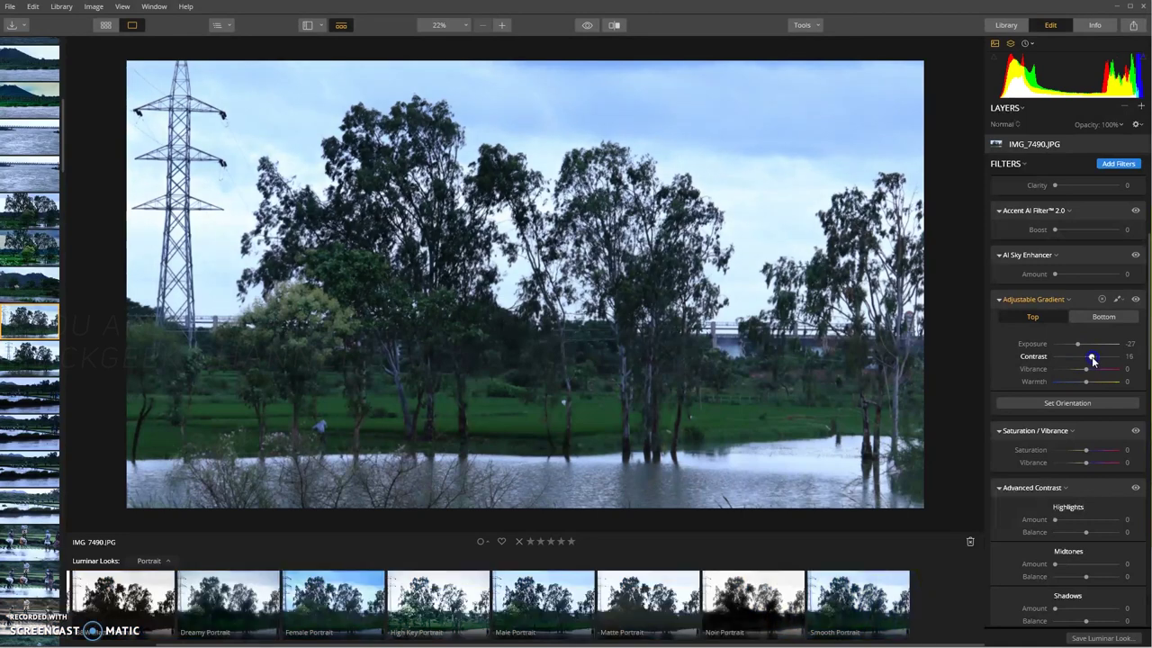
- Set the Adjustable Gradient's bottom-half Exposure to 14
left_click(1103, 317)
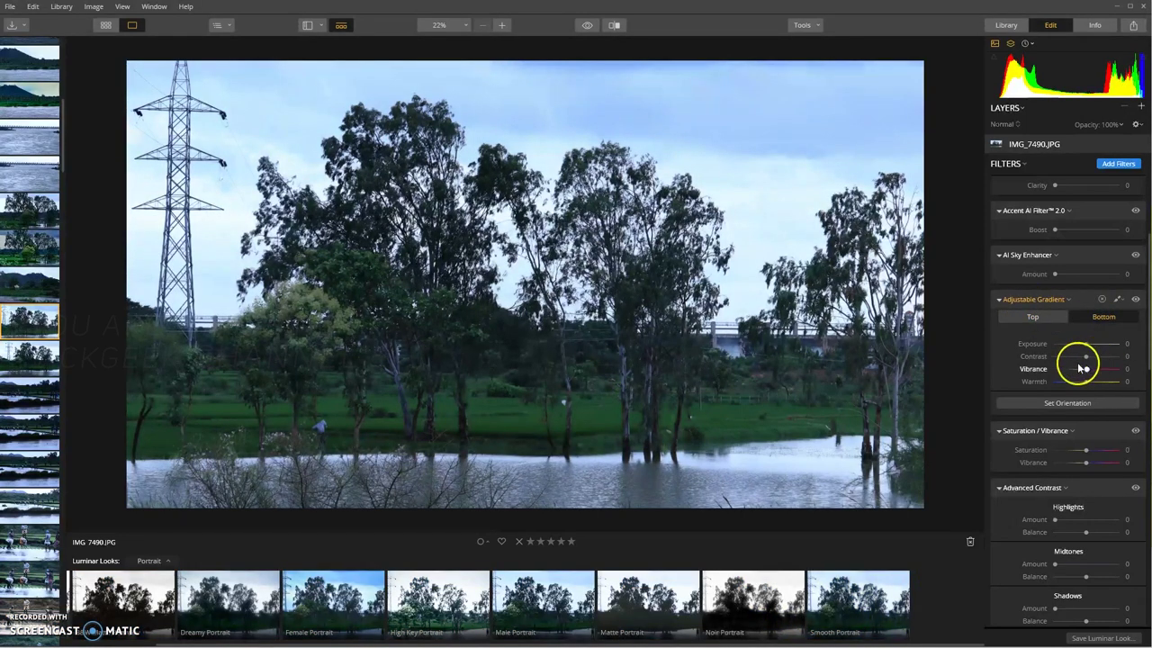
left_click_drag(1088, 347, 1097, 350)
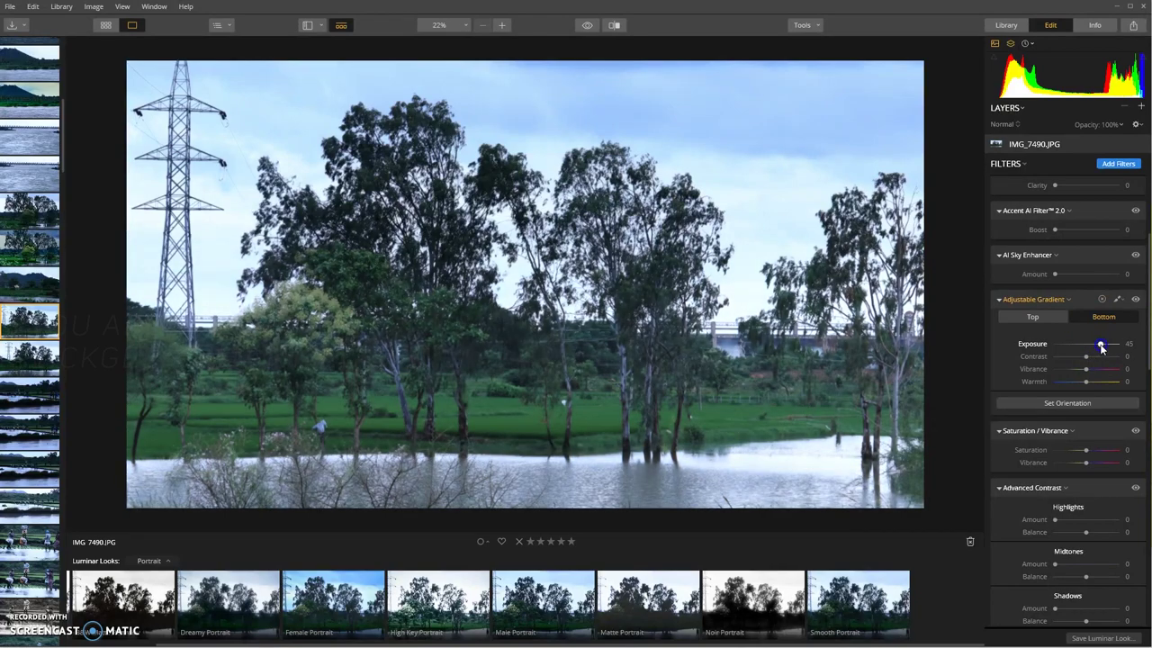
left_click_drag(1097, 349, 1090, 349)
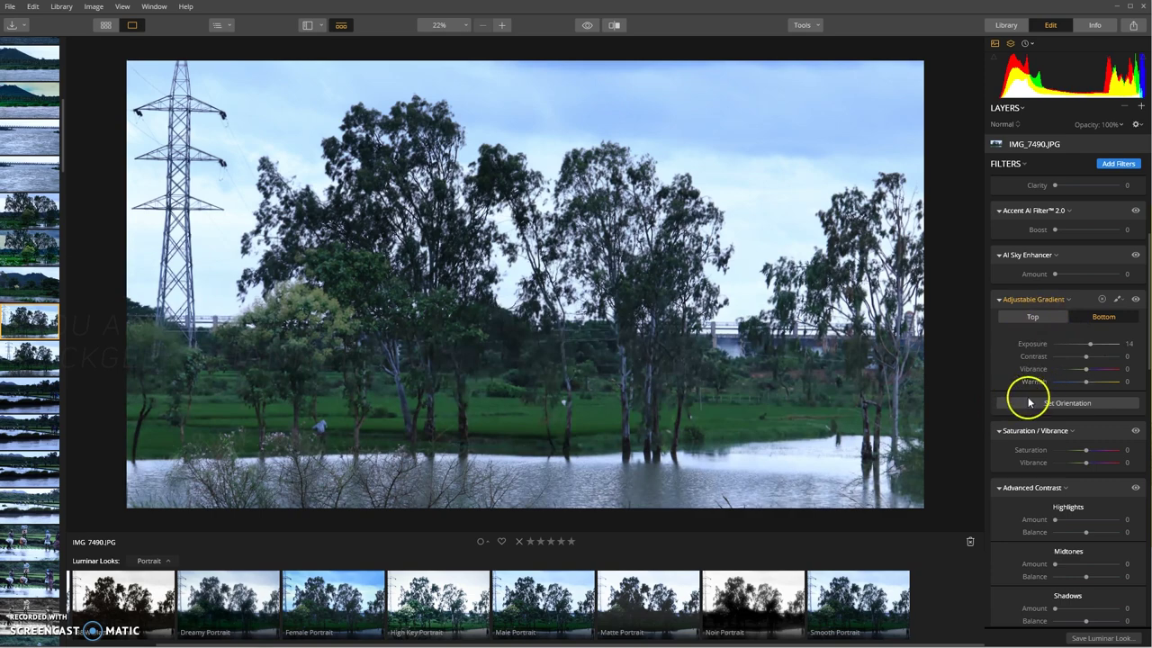
scroll(1029, 396, "up", 3)
scroll(1035, 378, "up", 2)
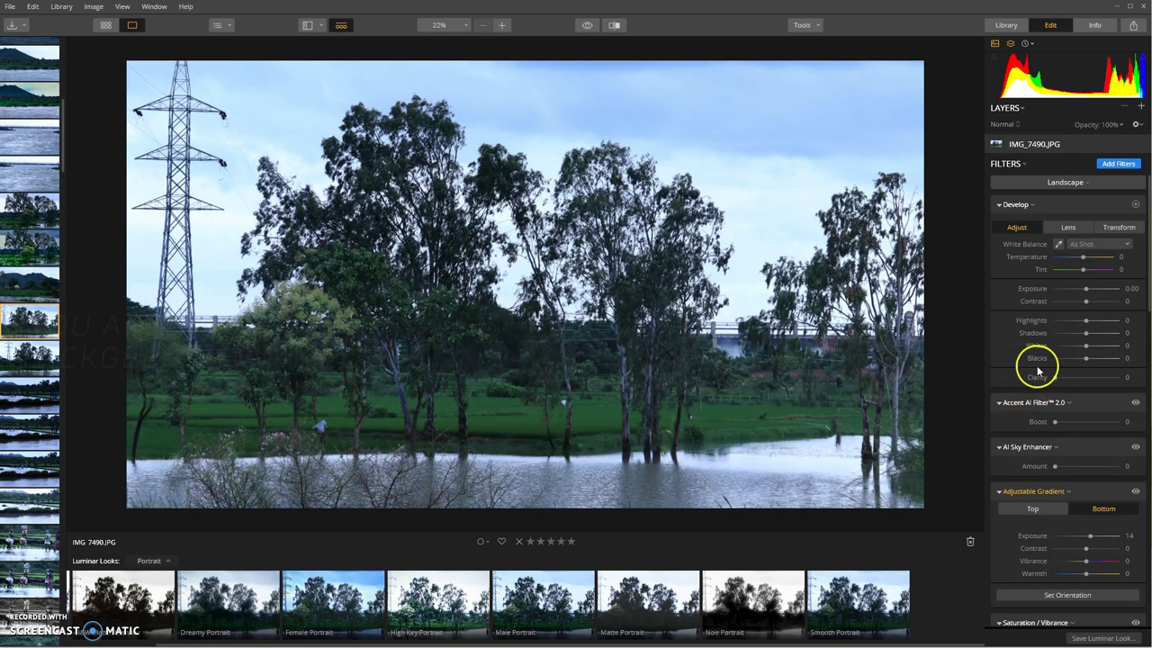
- In Quick & Awesome, set Accent AI Filter Boost to 84 and AI Sky Enhancer to 33
left_click(1064, 183)
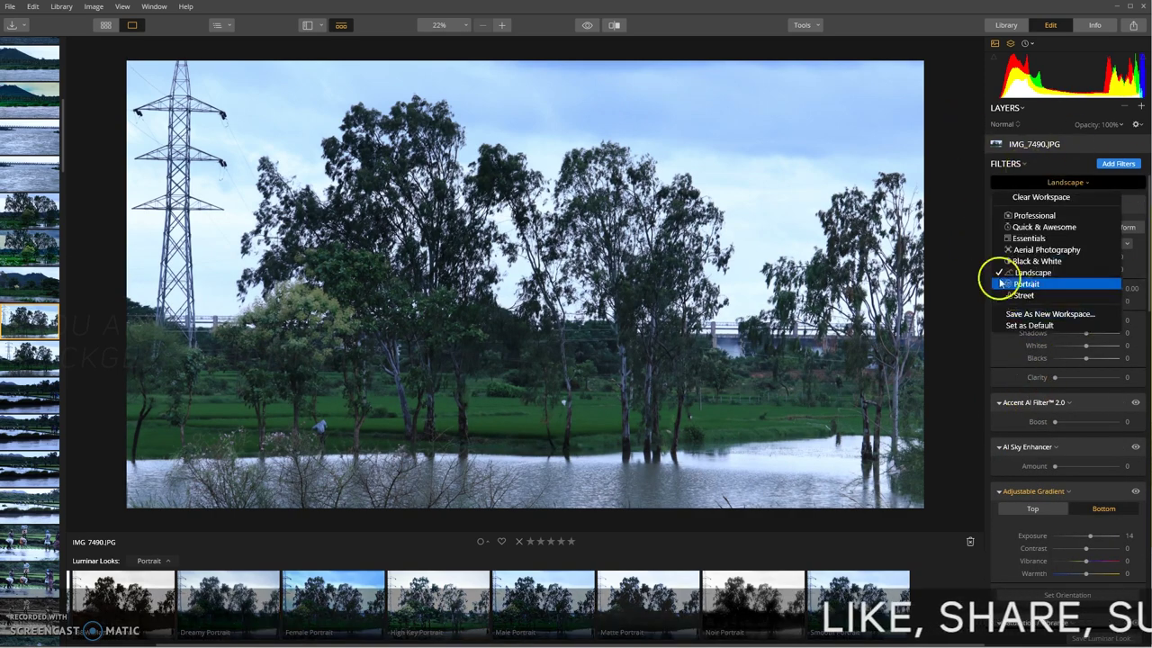
left_click(1026, 226)
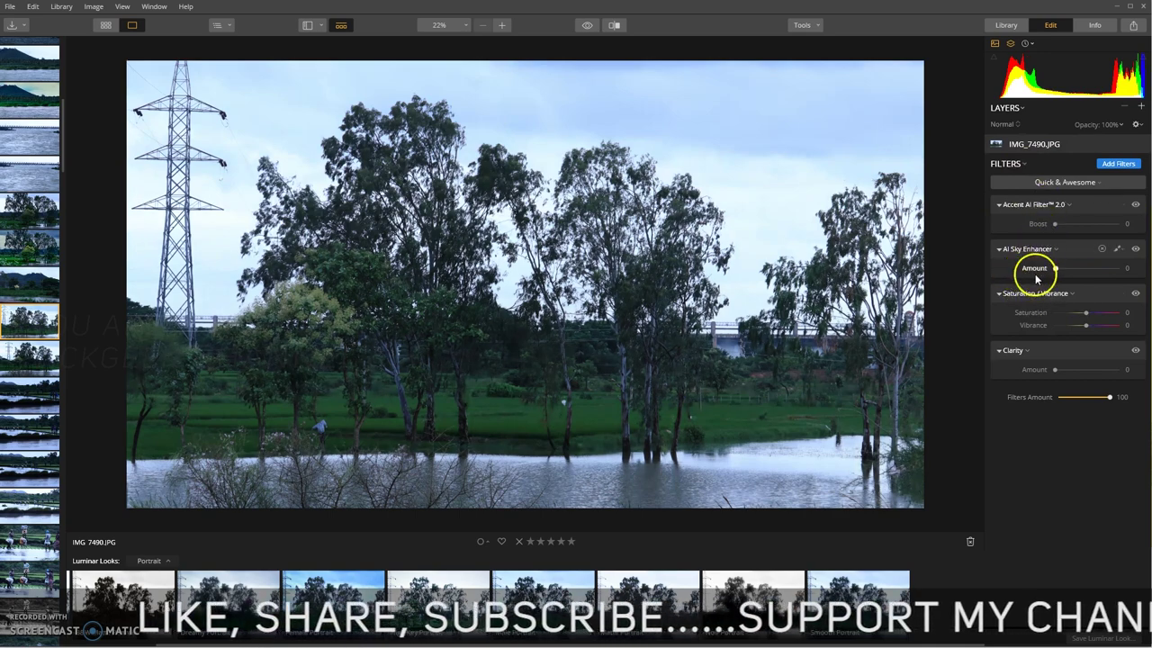
mouse_move(1033, 204)
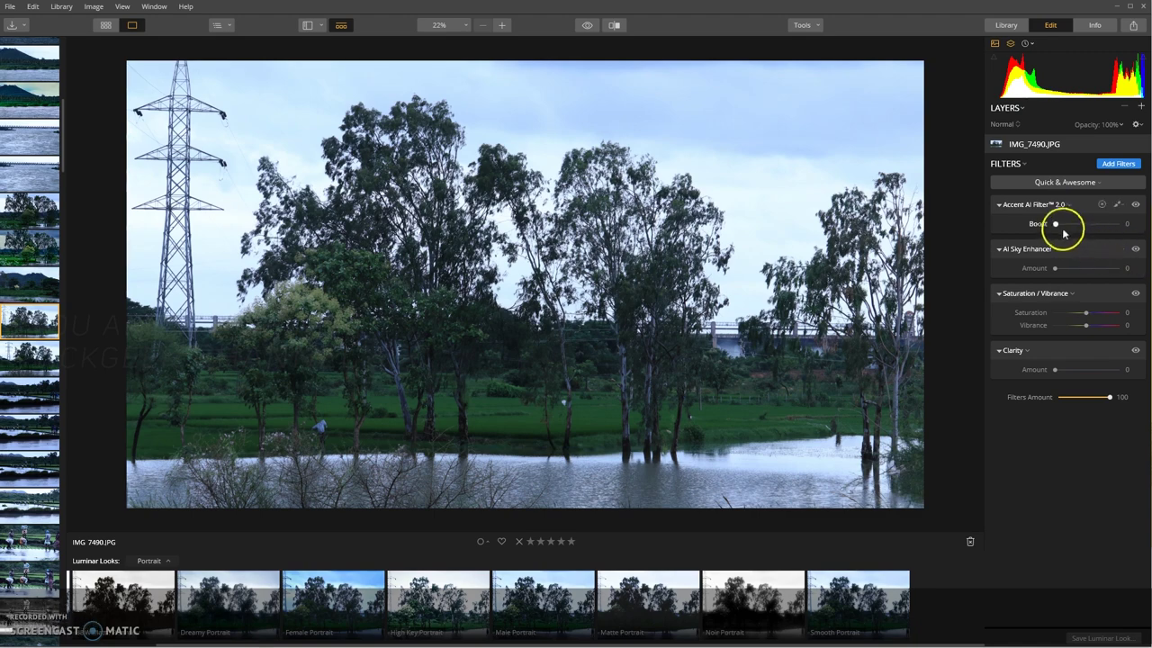
left_click_drag(1063, 226, 1114, 227)
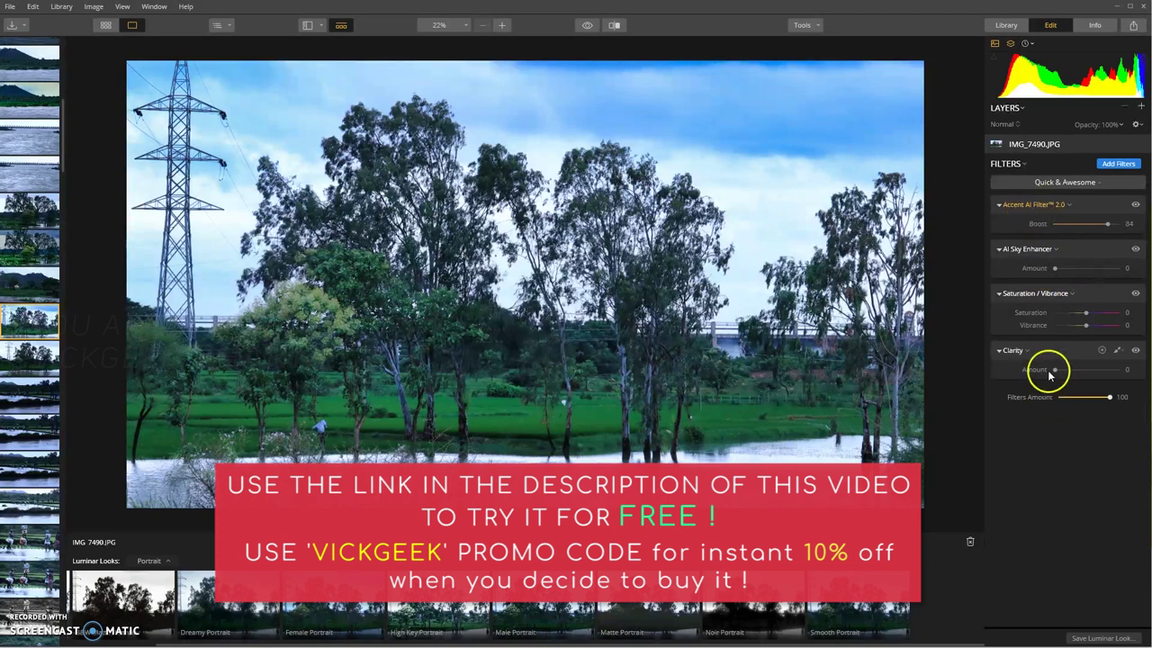
mouse_move(1026, 249)
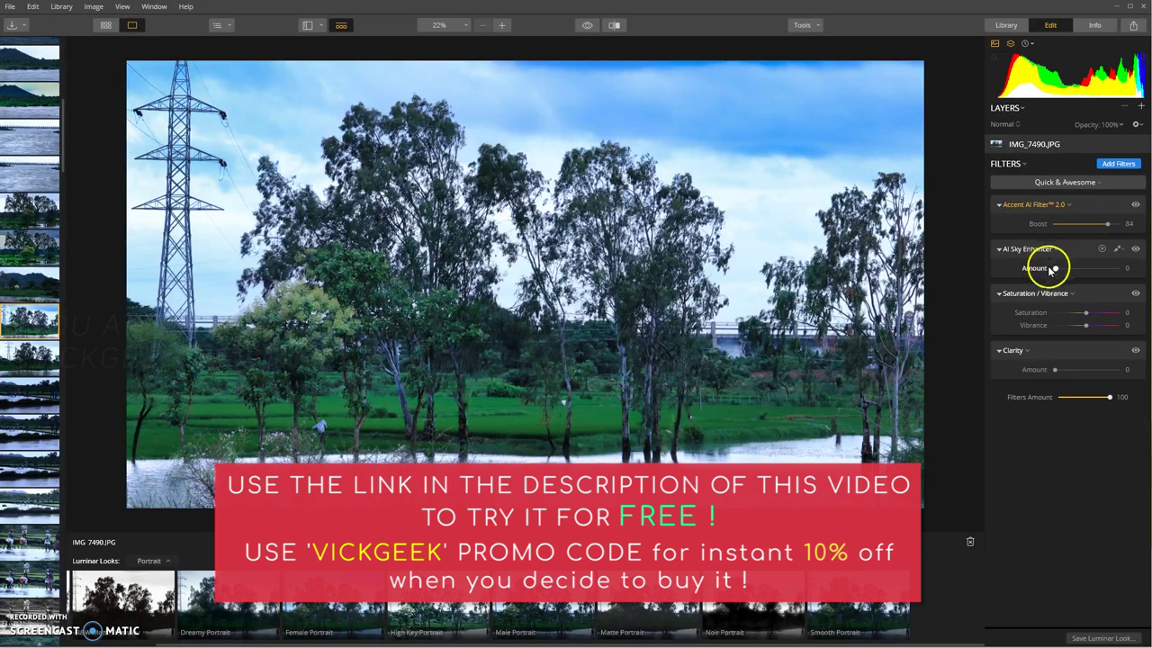
mouse_move(1061, 270)
left_mouse_down()
mouse_move(1093, 273)
mouse_move(1075, 271)
left_mouse_up()
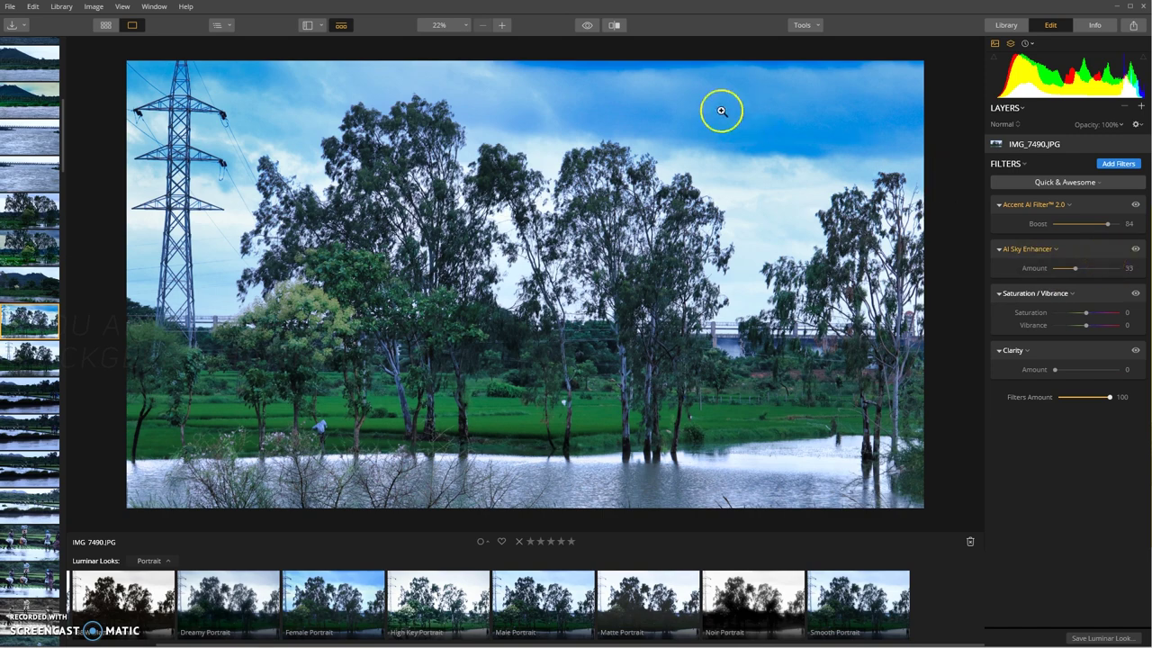
left_click(613, 26)
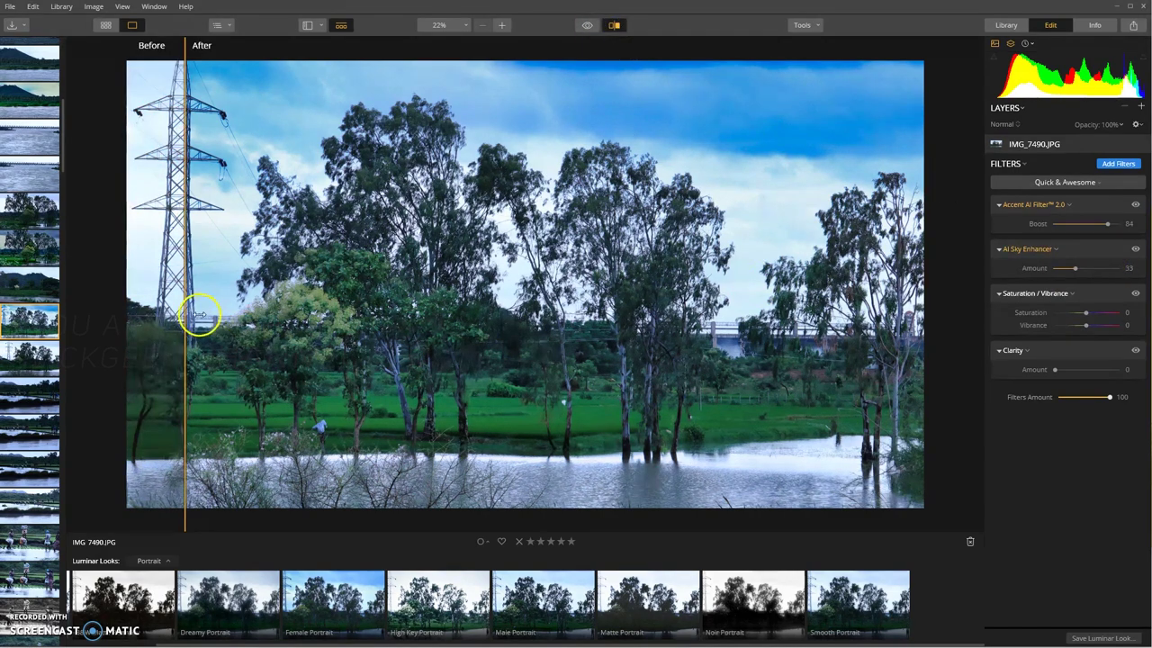
mouse_move(186, 314)
left_mouse_down()
mouse_move(862, 314)
mouse_move(206, 315)
left_mouse_up()
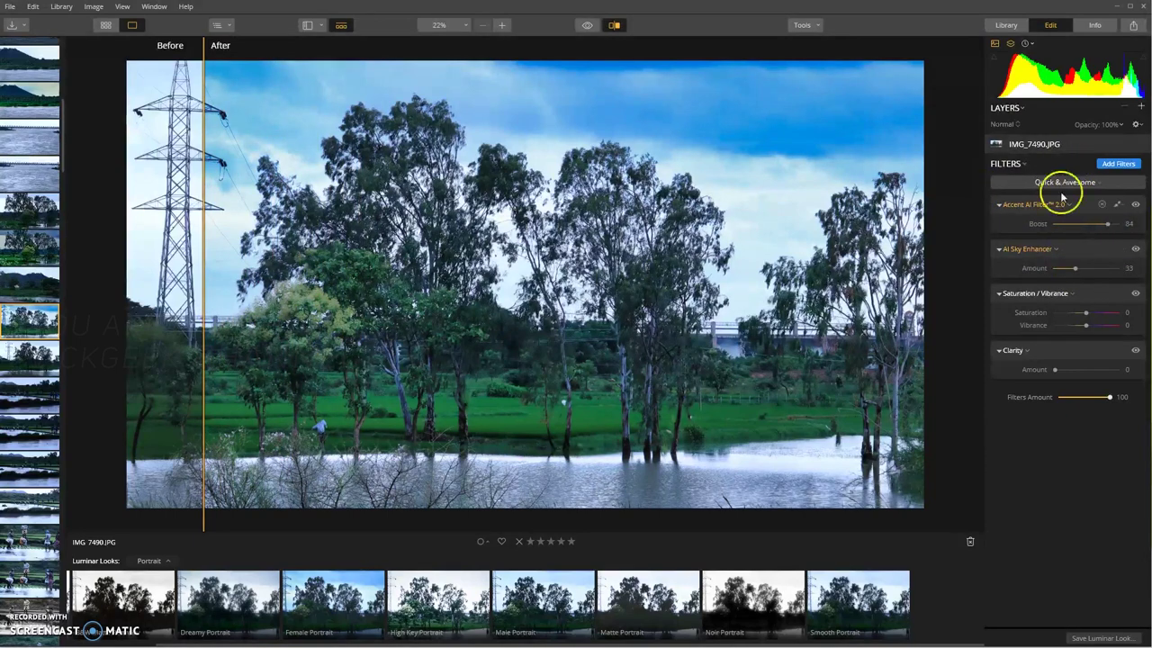
left_click(614, 26)
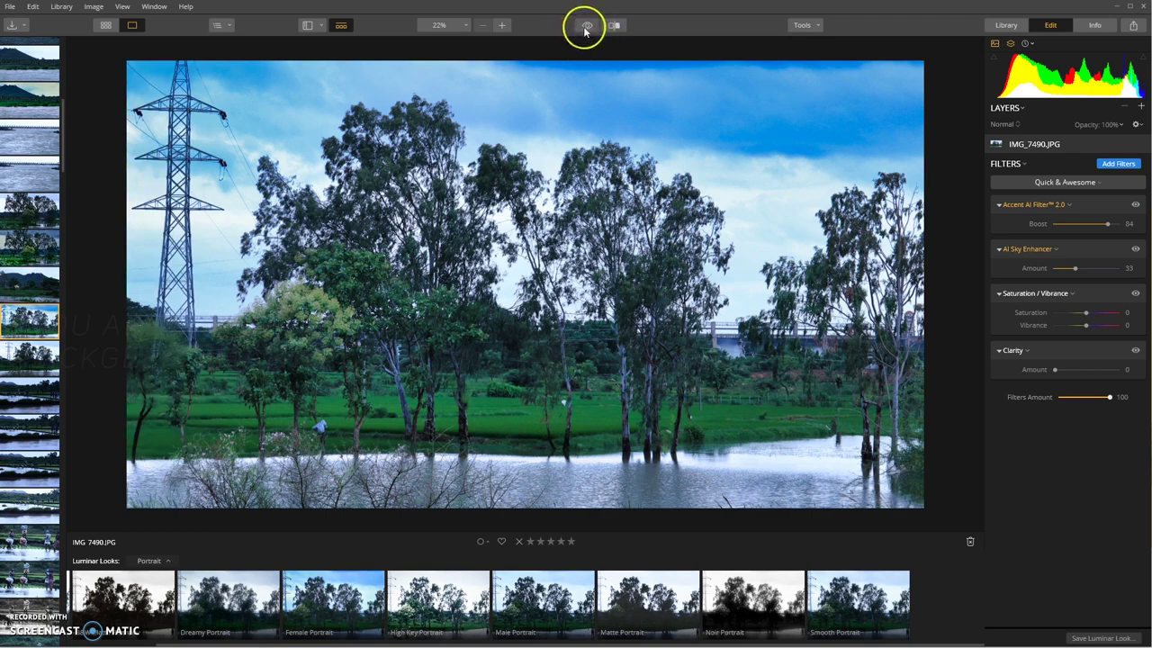
left_click(586, 26)
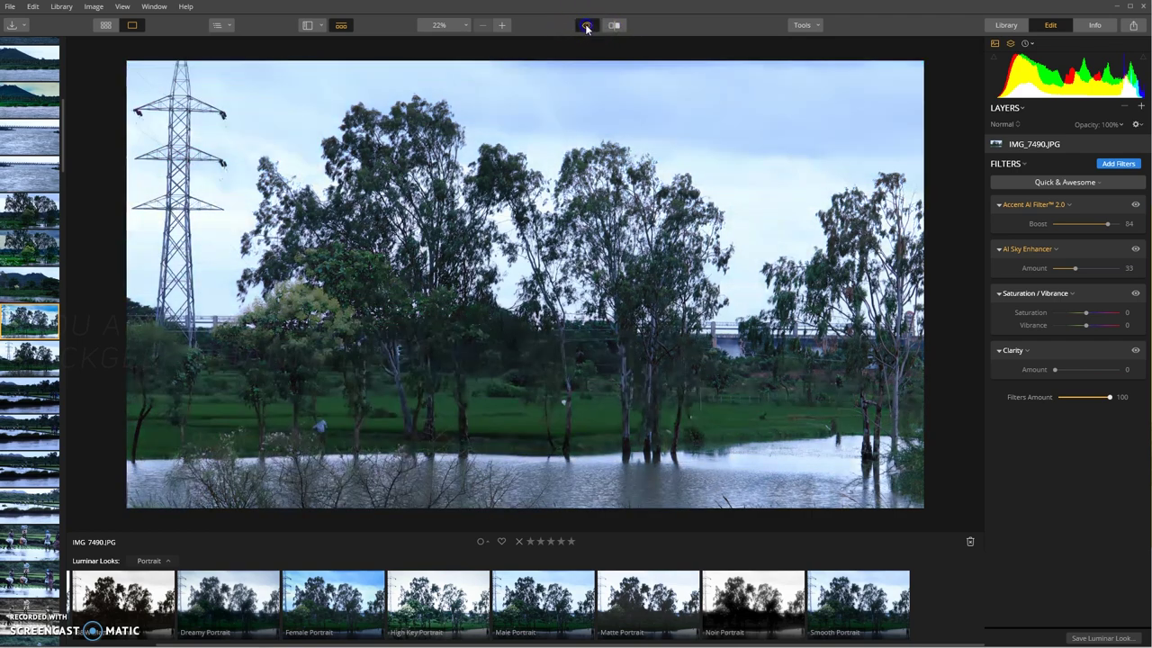
left_click(586, 26)
left_click(586, 27)
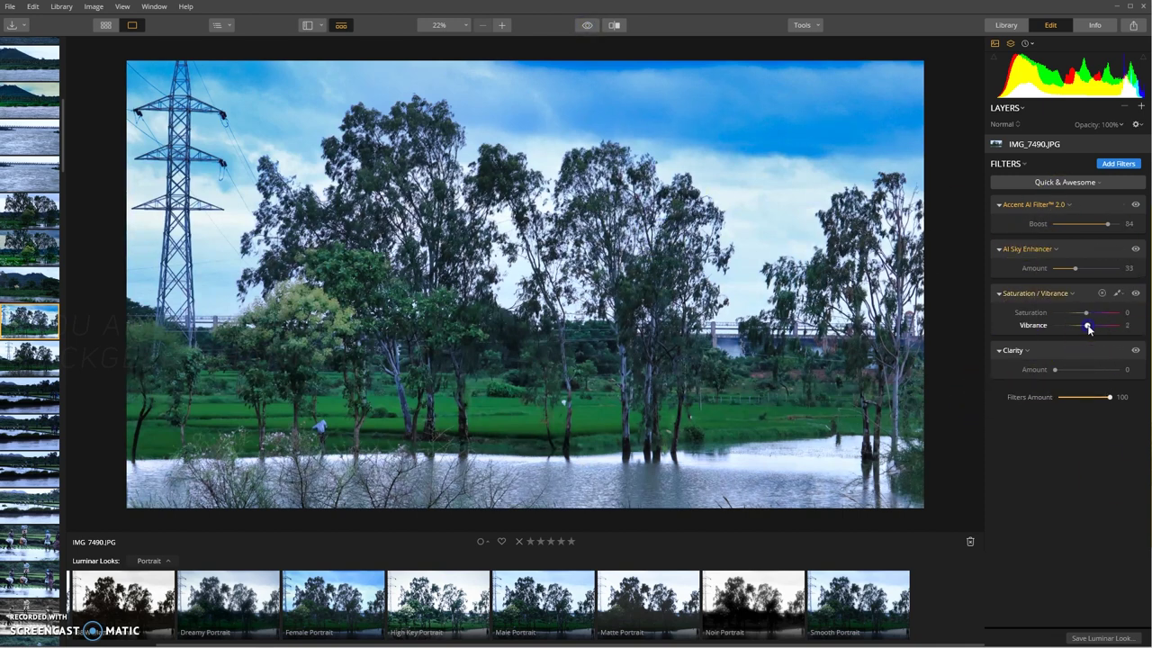
left_click_drag(1086, 325, 1072, 328)
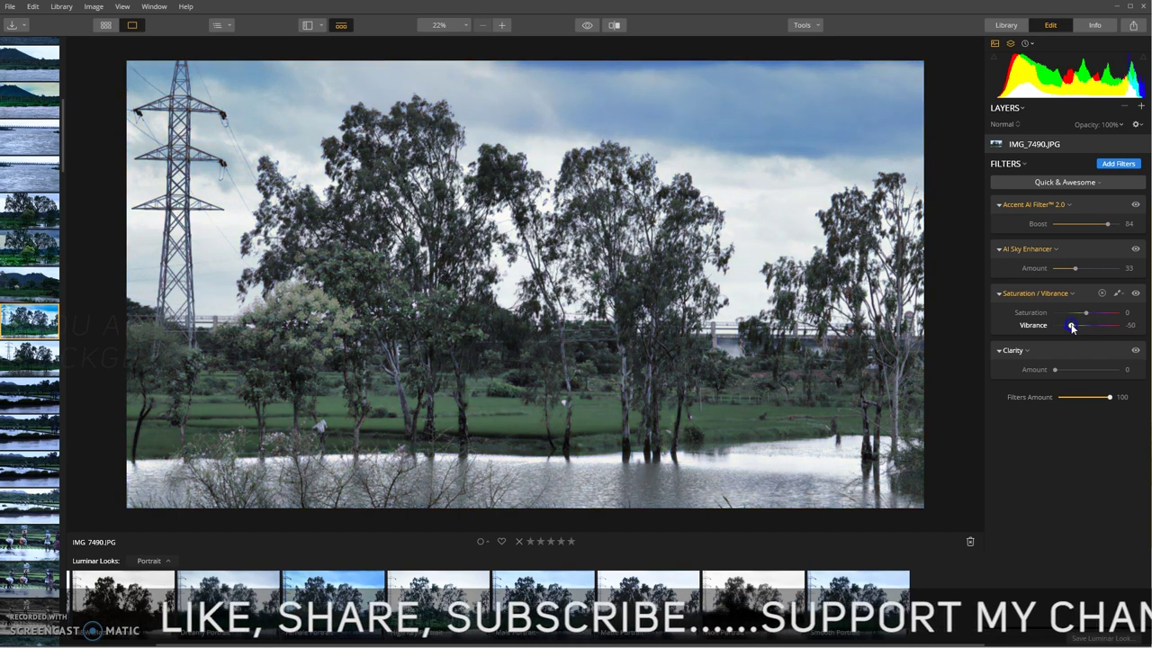
double_click(1071, 326)
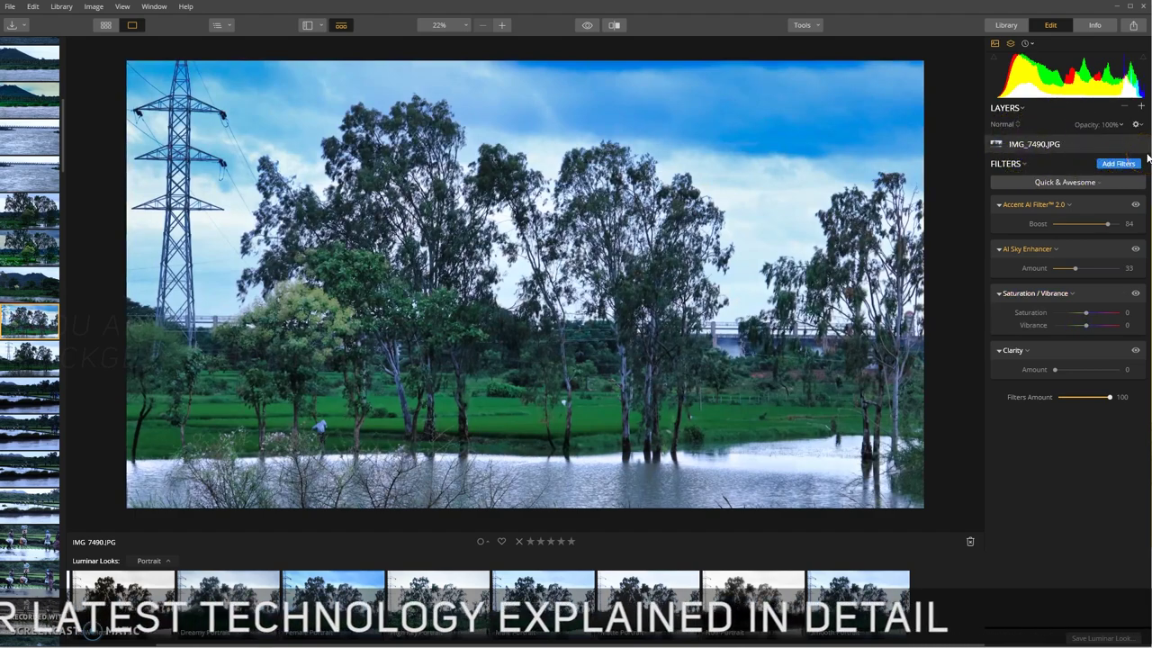
- Add a Matte Look filter by searching 'matte' in the filter catalog
left_click(1102, 165)
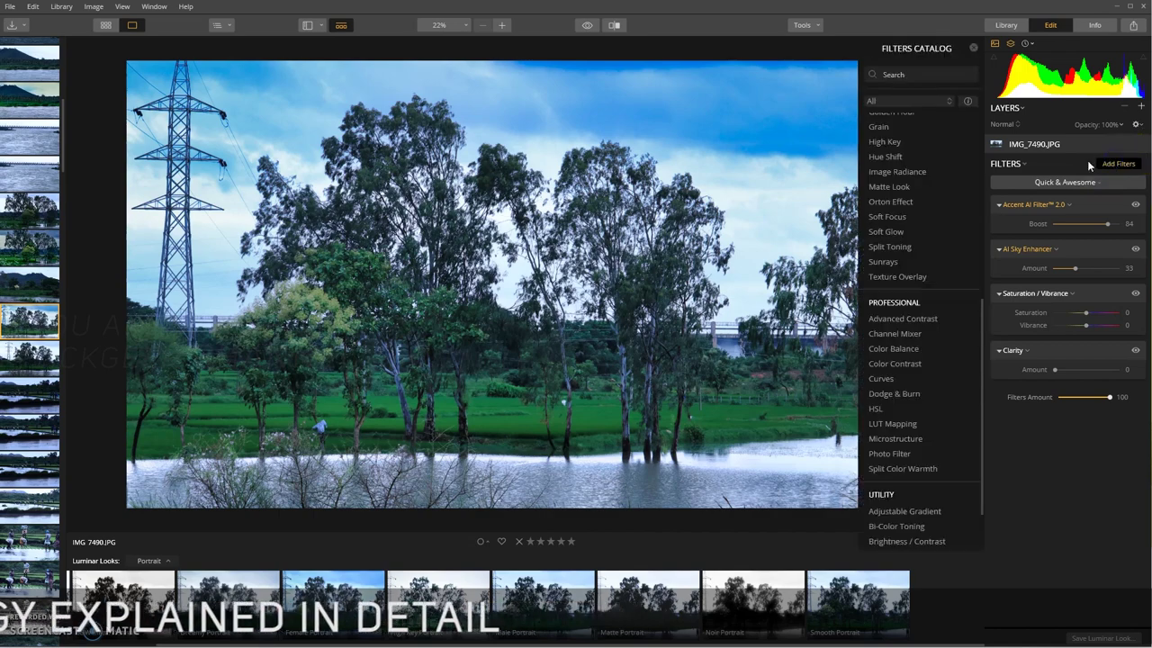
left_click(896, 73)
type("matte")
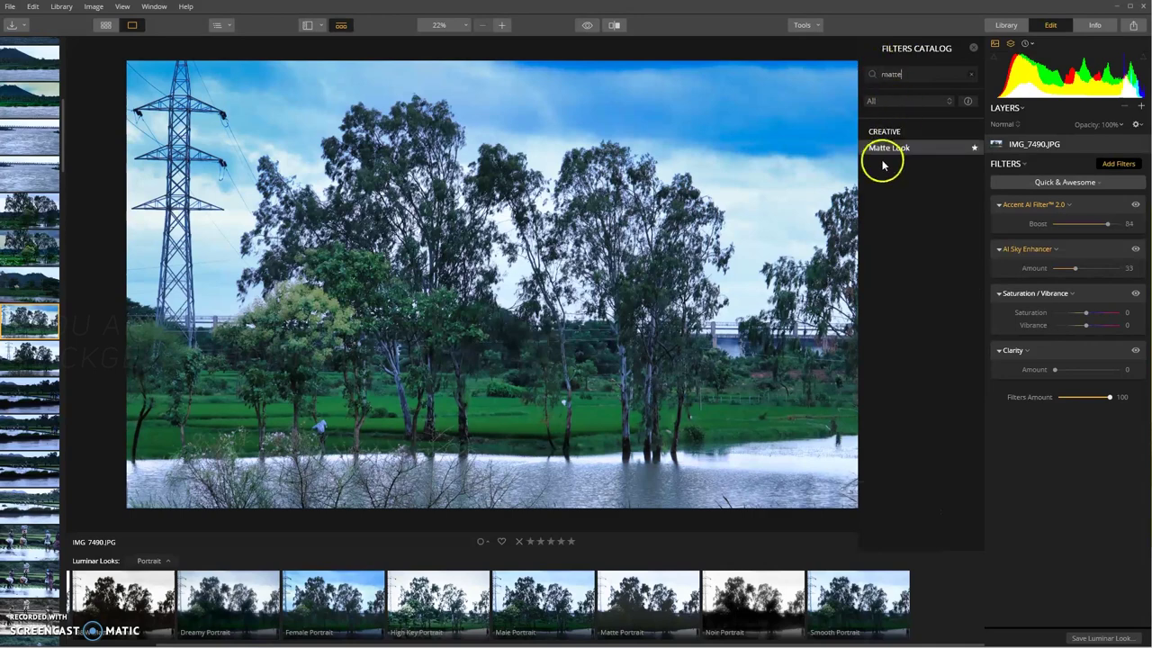
left_click(887, 150)
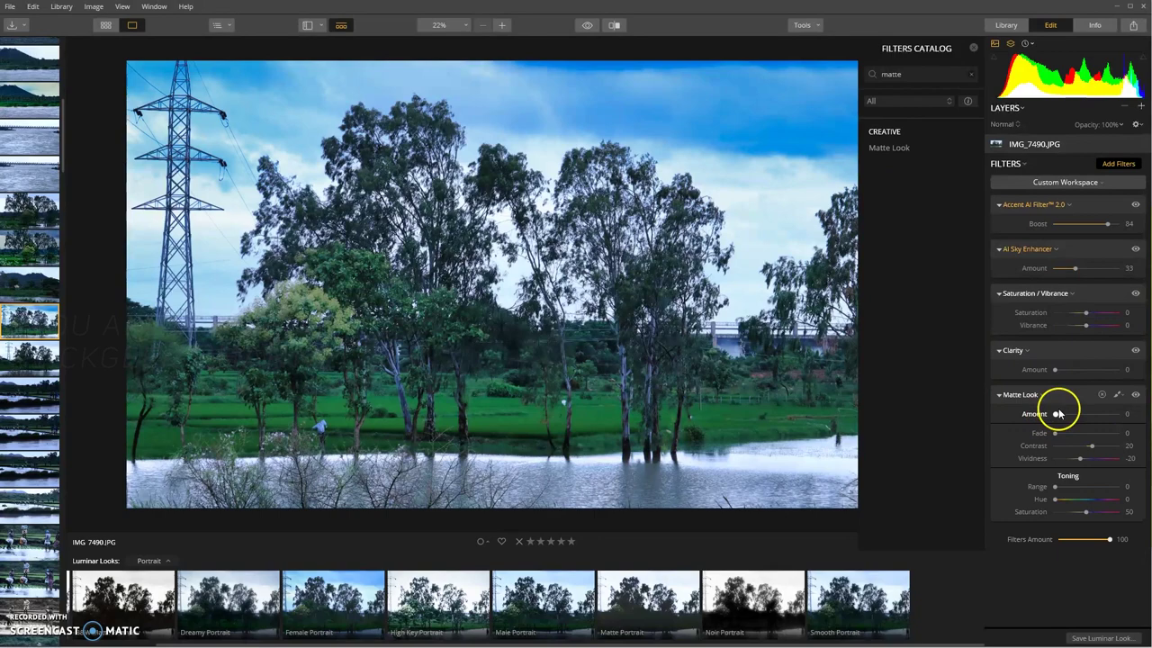
left_click(973, 47)
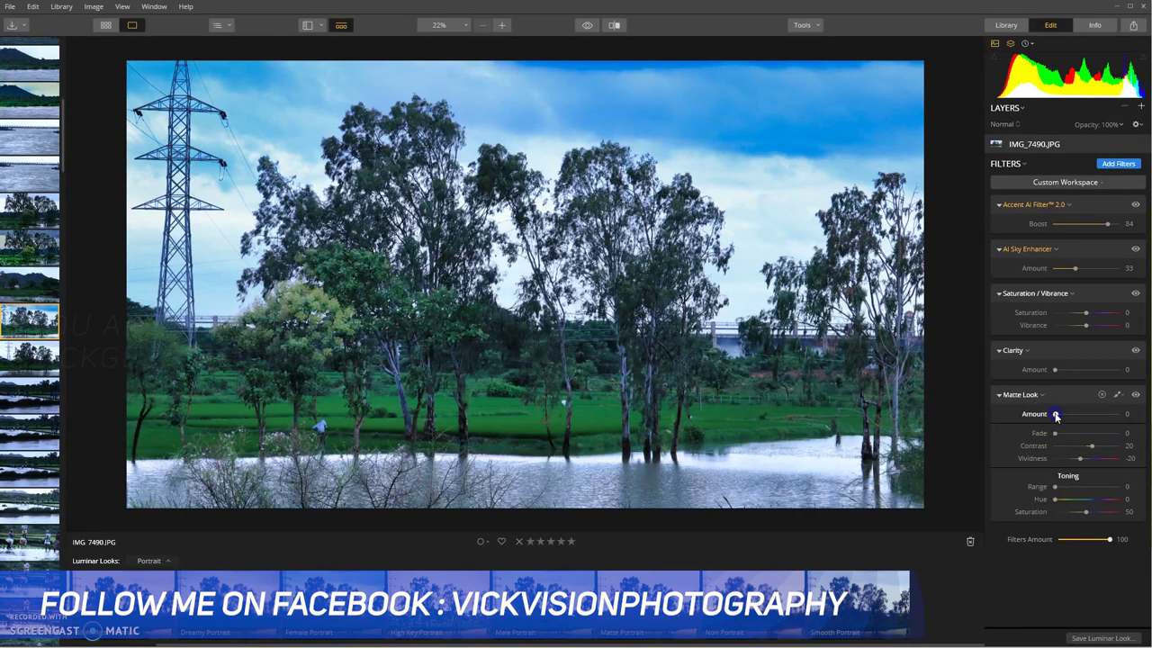
- Set Matte Look to Amount 68, Fade 0, Contrast 72 and Vividness -12
left_click_drag(1055, 415, 1059, 415)
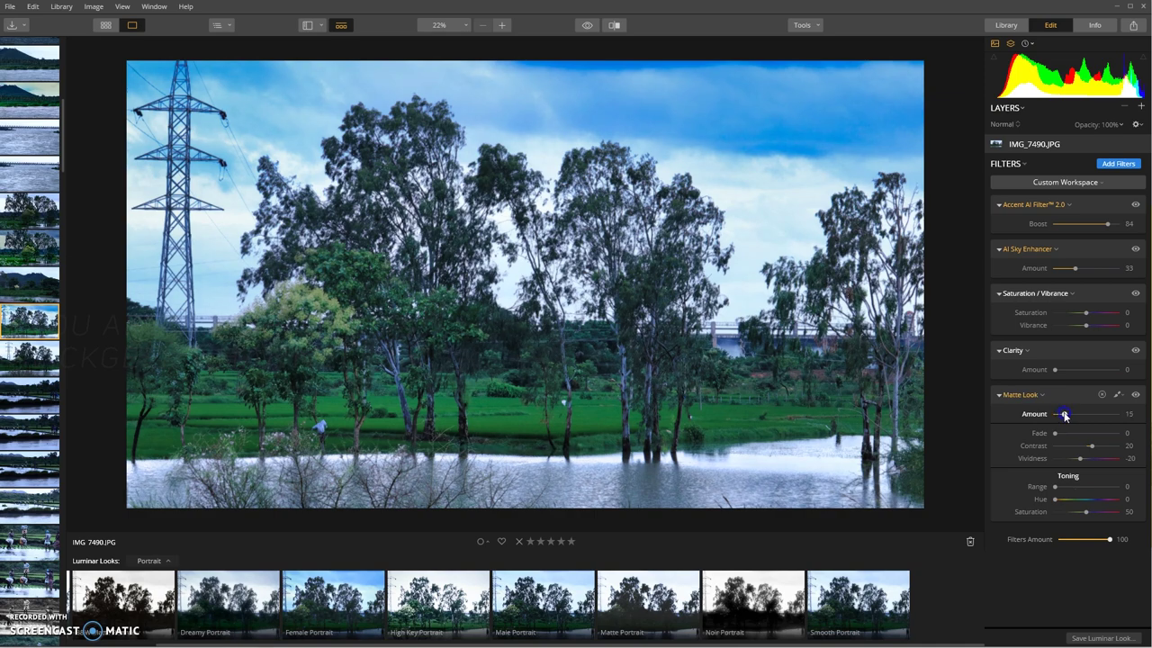
left_click_drag(1065, 415, 1073, 414)
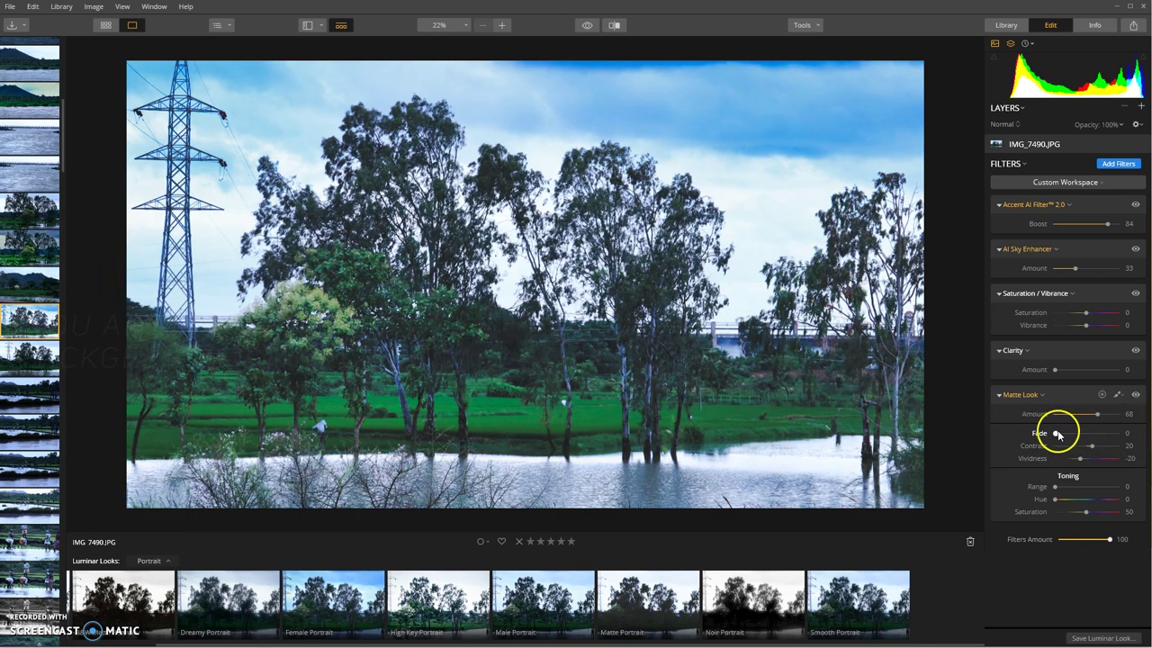
double_click(1077, 433)
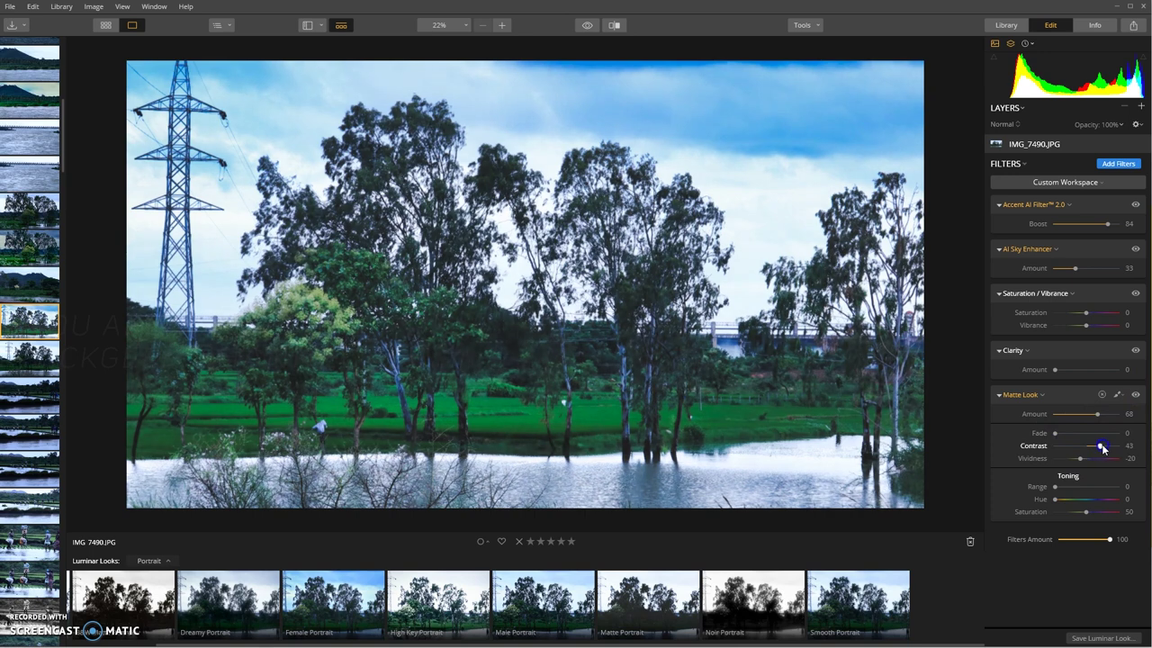
left_click(1080, 459)
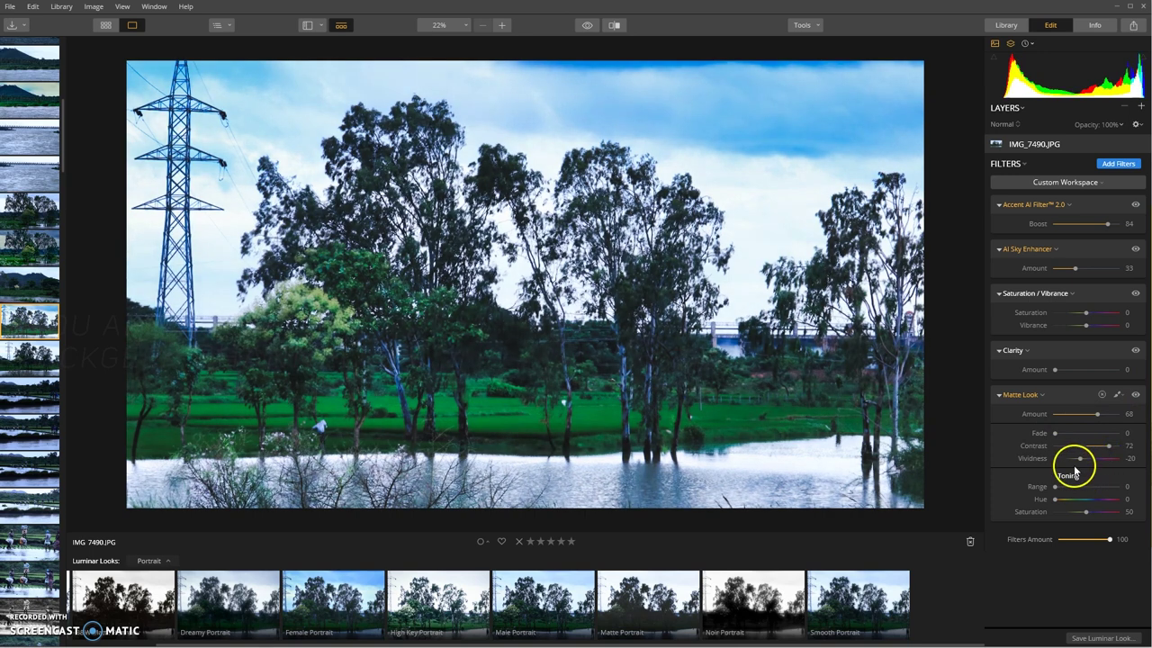
left_click_drag(1081, 459, 1083, 461)
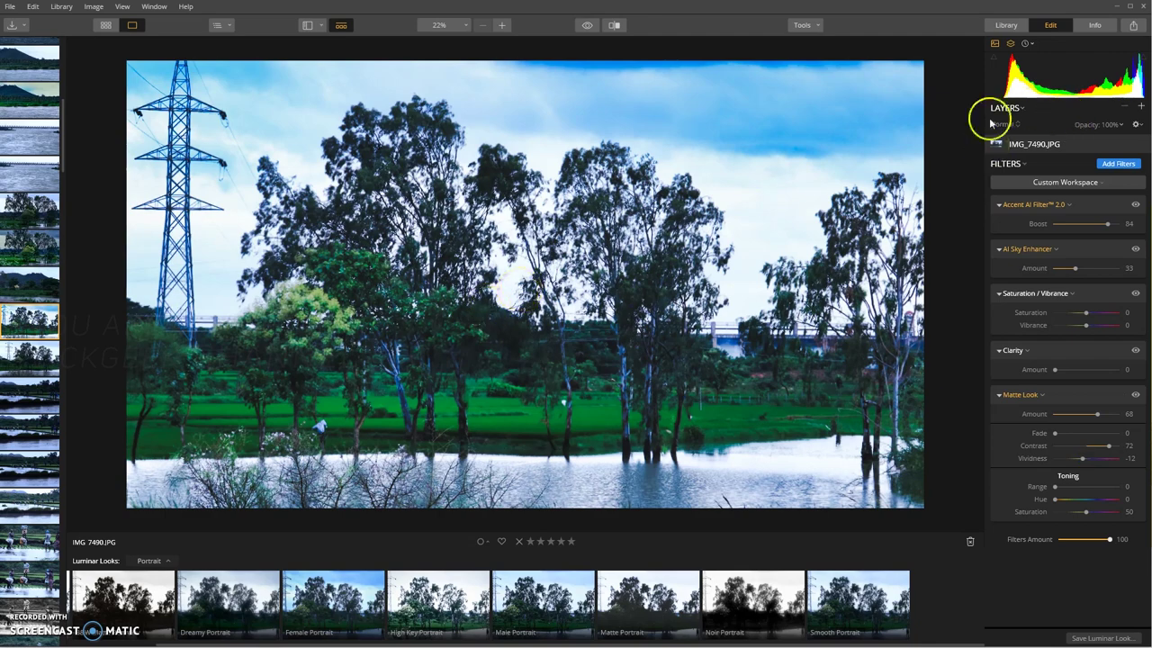
- Add a Develop filter and set its white balance to Temperature 13, Tint 2
left_click(1112, 165)
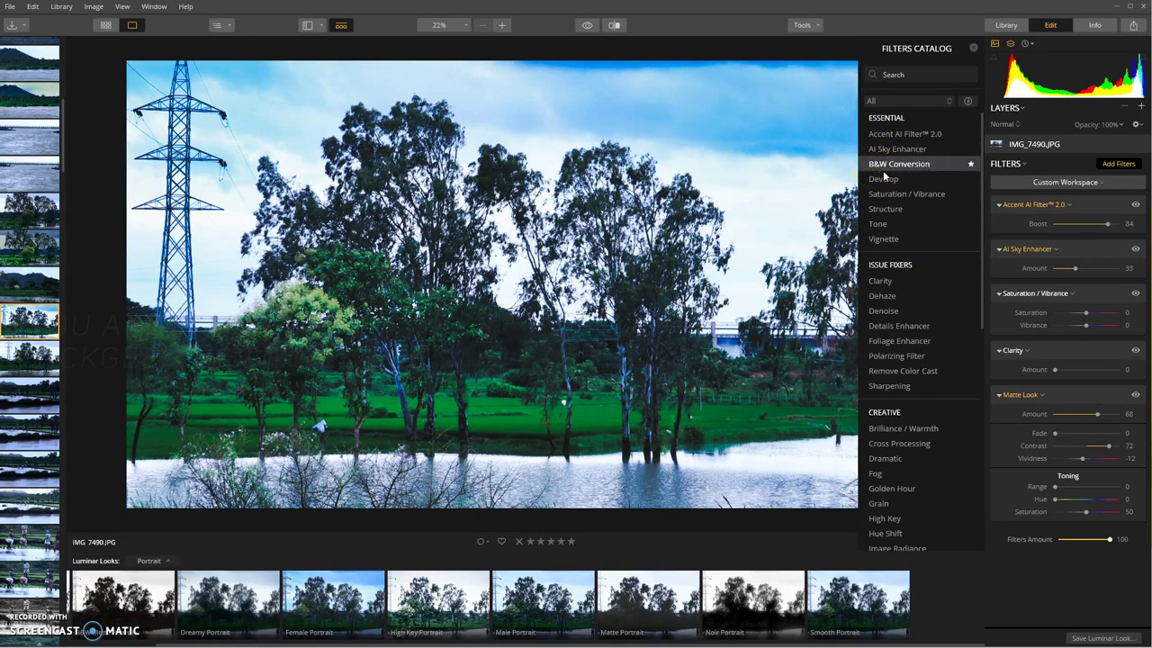
left_click(884, 180)
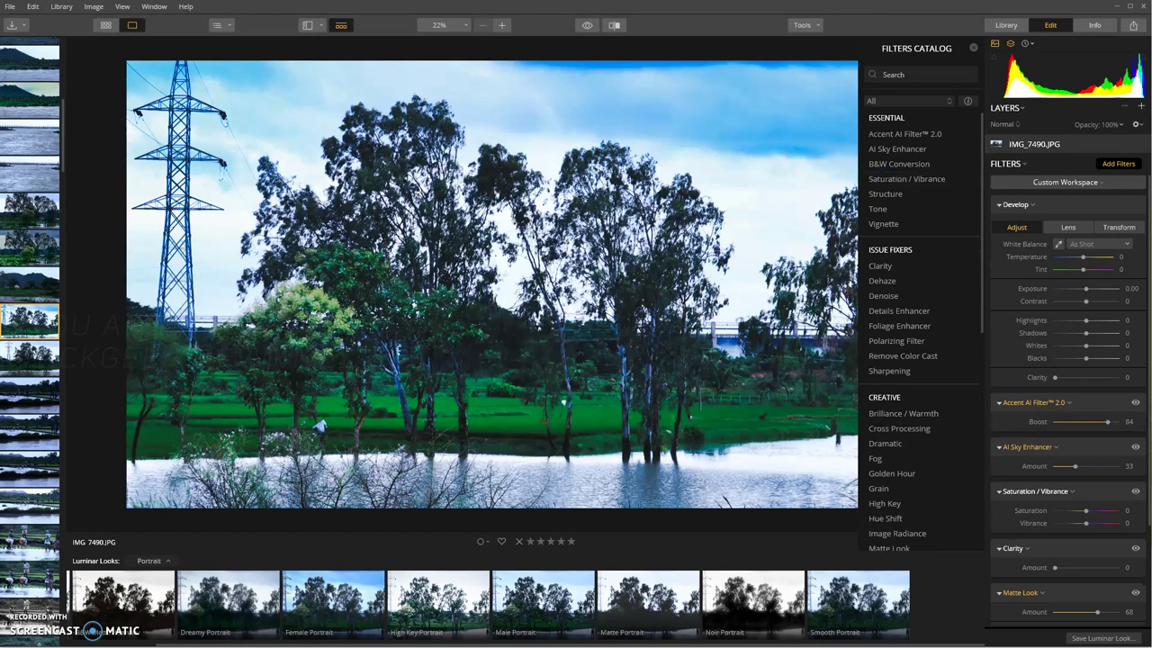
left_click_drag(1044, 259, 1089, 263)
left_click(1064, 245)
left_click(1060, 247)
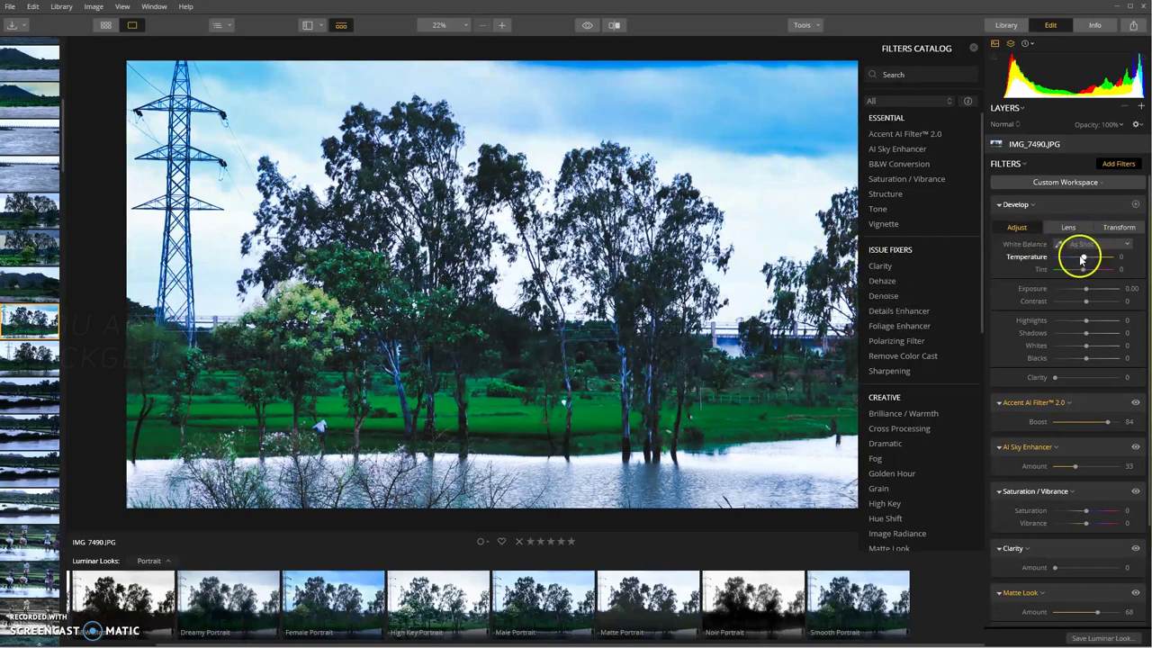
left_click_drag(1083, 258, 1087, 259)
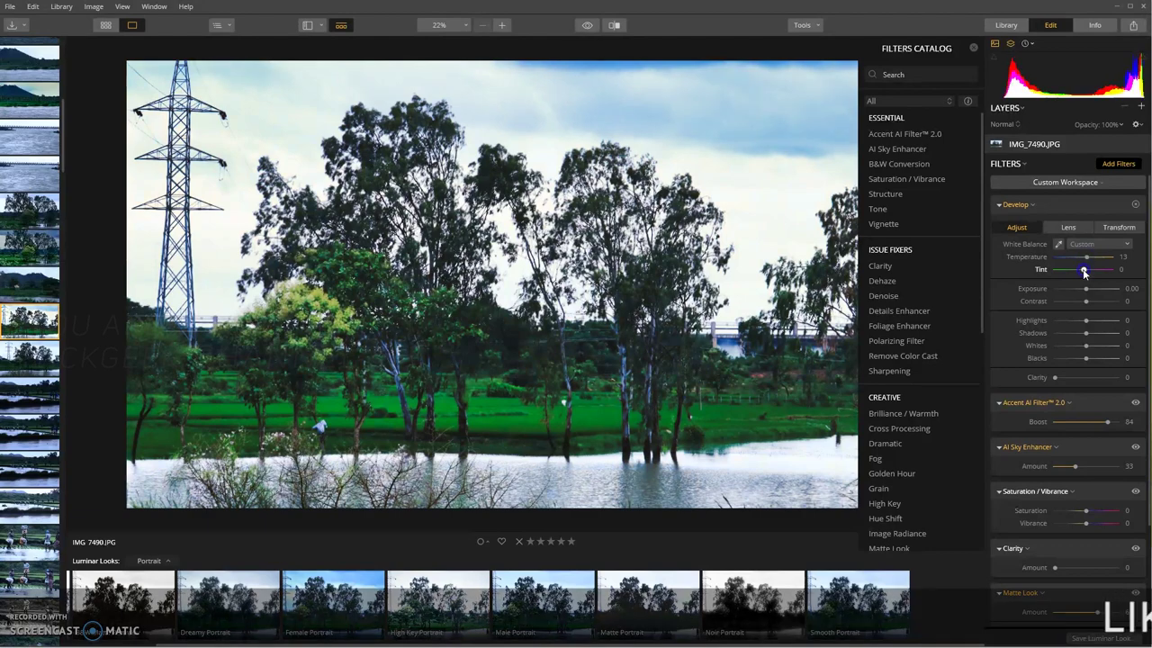
left_click_drag(1084, 270, 1089, 259)
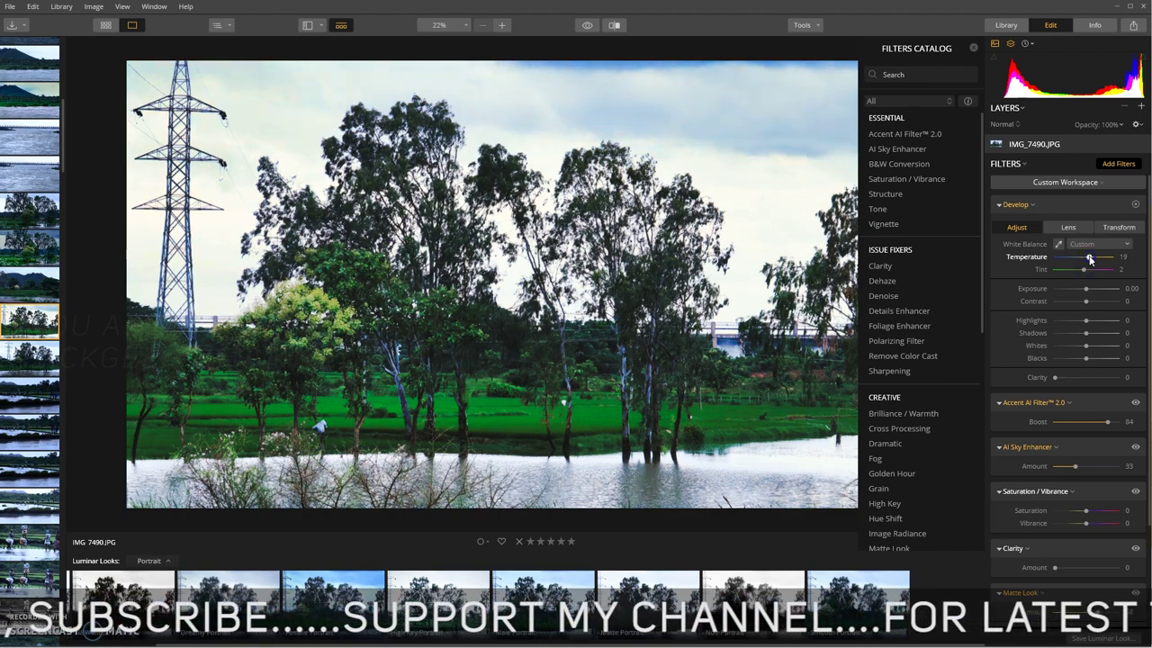
left_click_drag(1089, 259, 1087, 258)
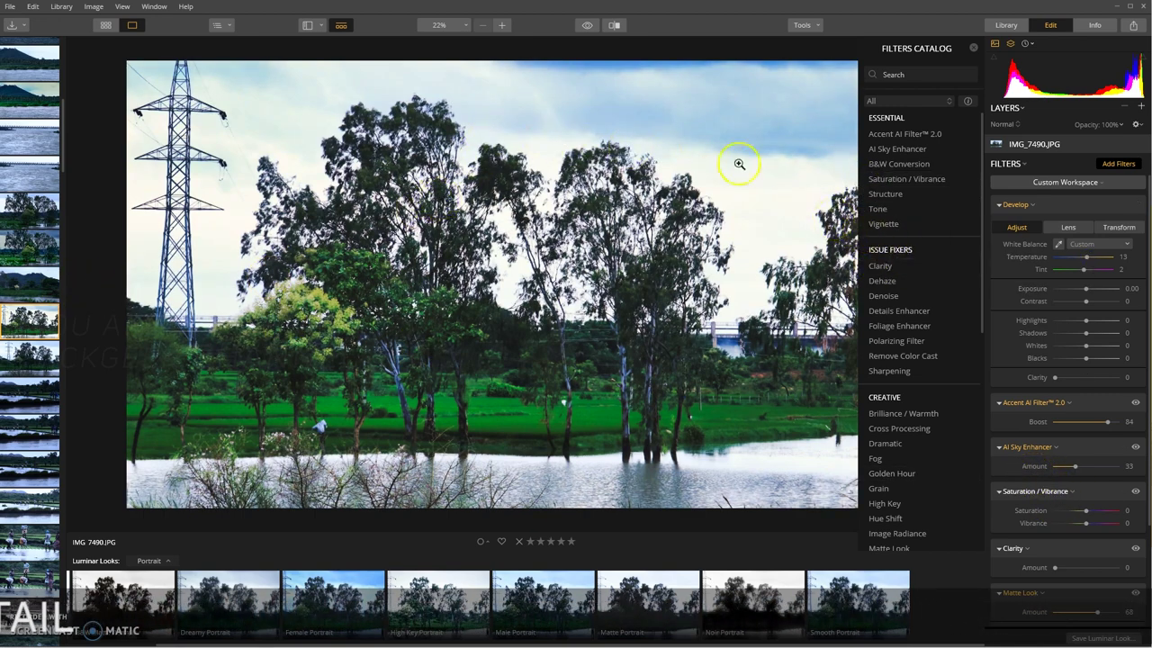
- Add a Dehaze filter at Amount 46 with full filter strength
left_click(885, 282)
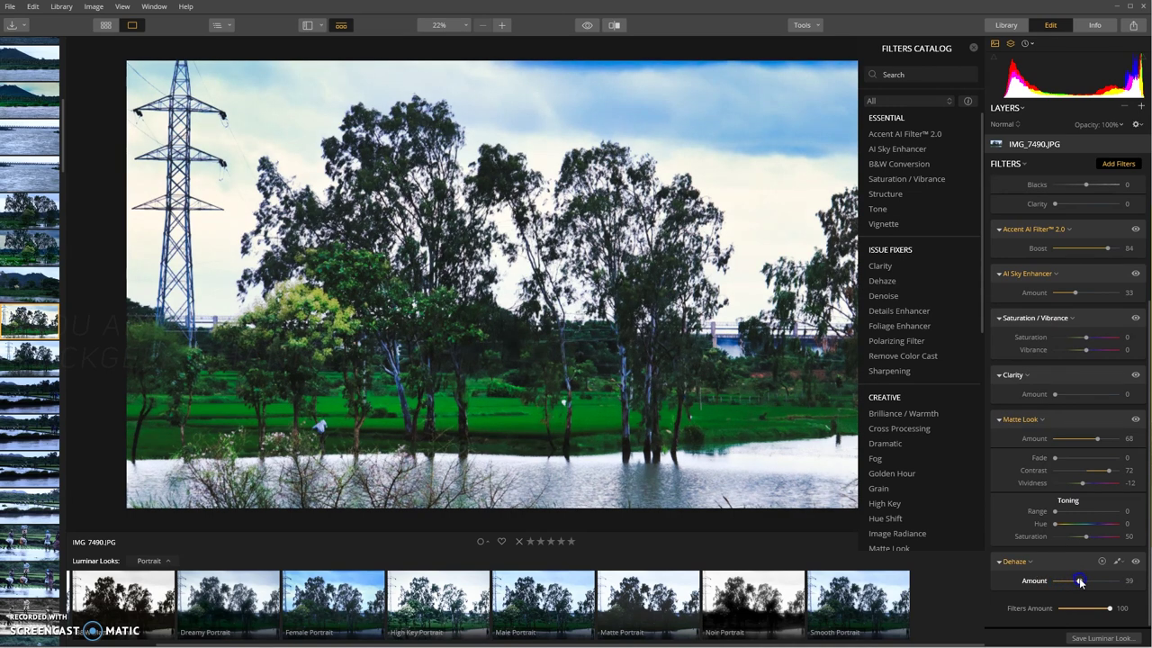
mouse_move(1091, 582)
left_mouse_down()
mouse_move(1082, 584)
mouse_move(1098, 583)
mouse_move(1107, 608)
mouse_move(1061, 612)
mouse_move(1100, 606)
left_mouse_up()
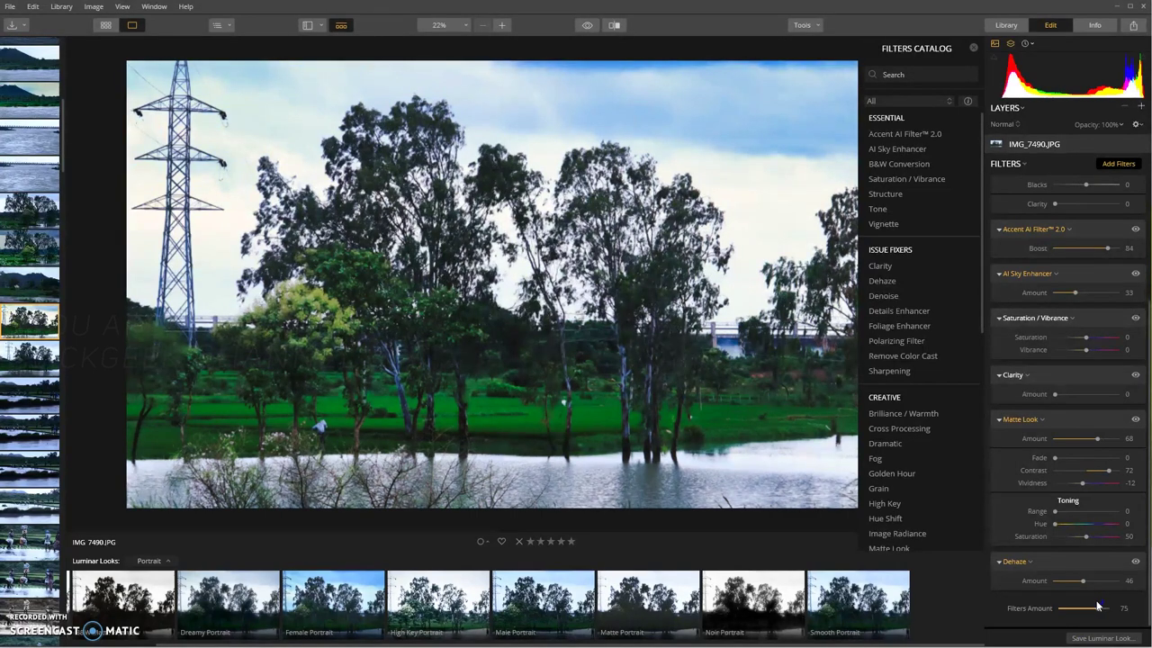
left_click_drag(1097, 606, 1116, 607)
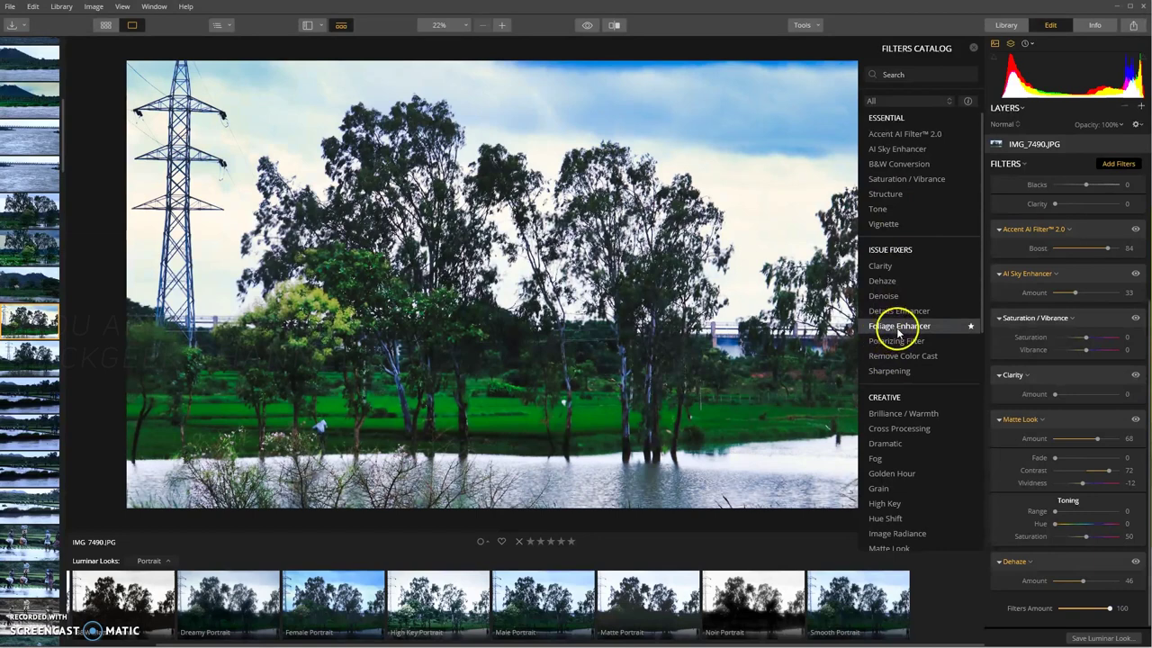
- Add a Foliage Enhancer with a low Amount of about 5
left_click(898, 327)
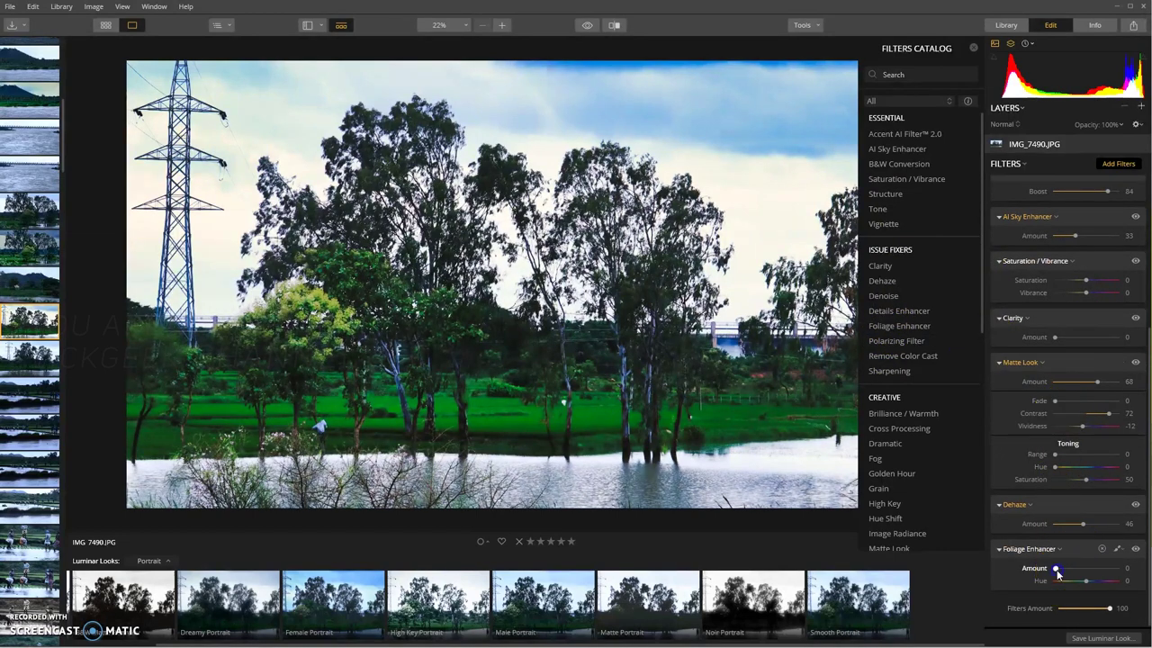
mouse_move(1057, 571)
left_mouse_down()
mouse_move(1134, 568)
mouse_move(1057, 570)
mouse_move(1113, 571)
mouse_move(1080, 571)
left_mouse_up()
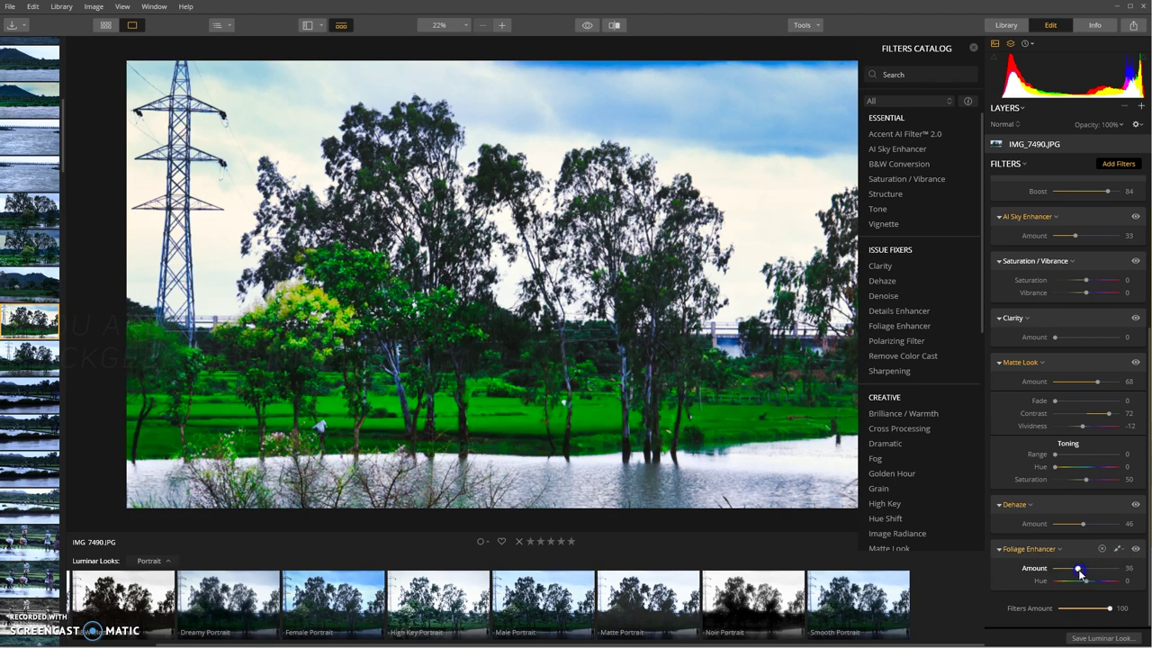
mouse_move(1068, 576)
left_mouse_down()
mouse_move(1103, 569)
mouse_move(1053, 569)
left_mouse_up()
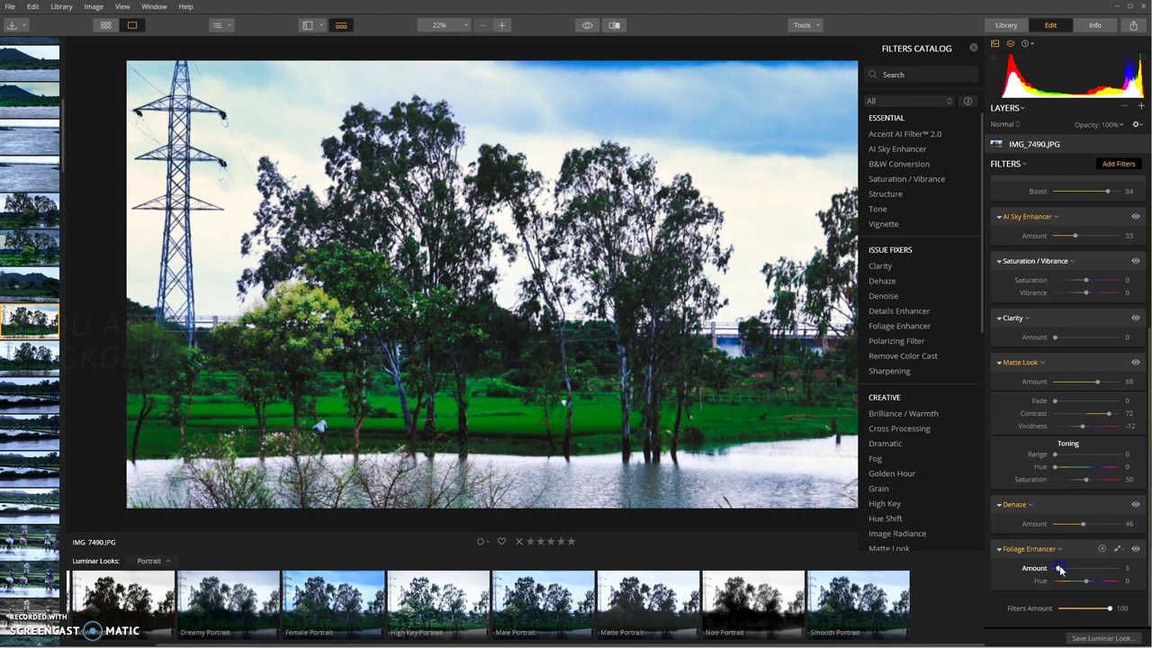
scroll(1080, 342, "up", 3)
- Check Defringe in the Develop filter's Lens settings, then return to Adjust
scroll(1082, 352, "up", 3)
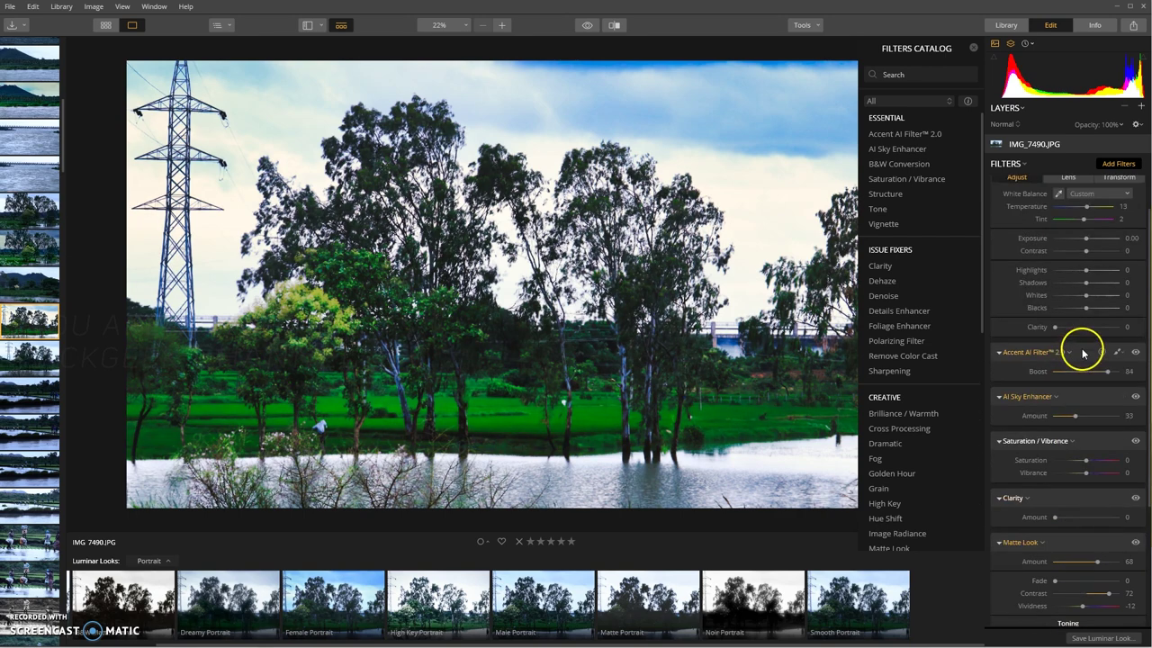
scroll(1083, 352, "up", 1)
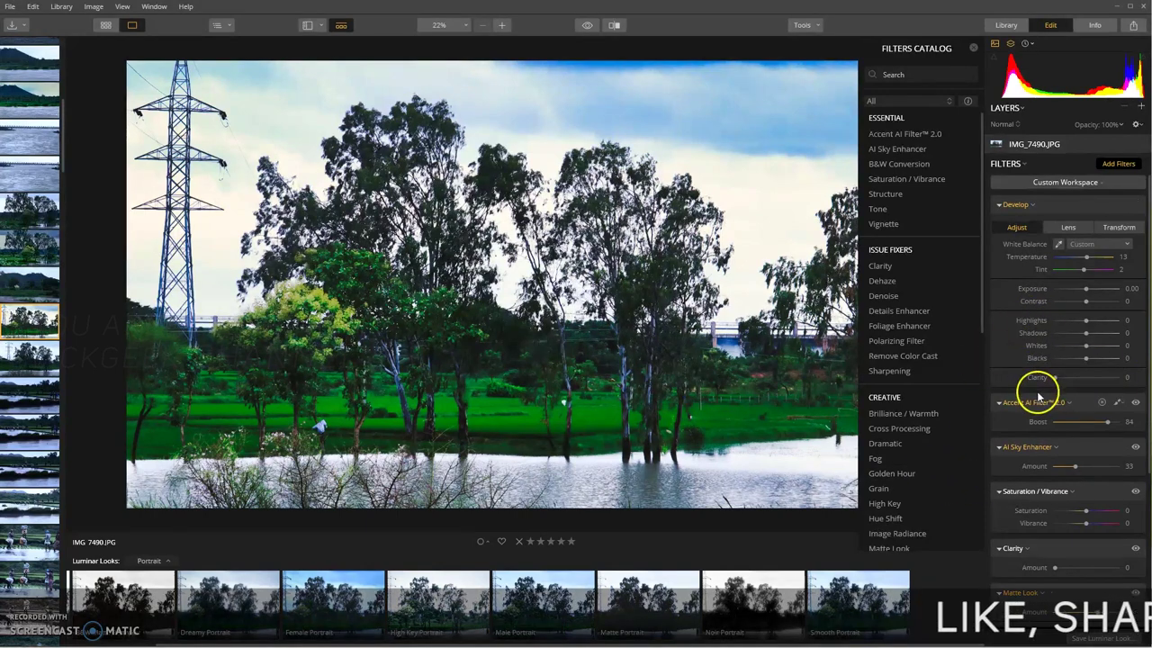
left_click(1071, 226)
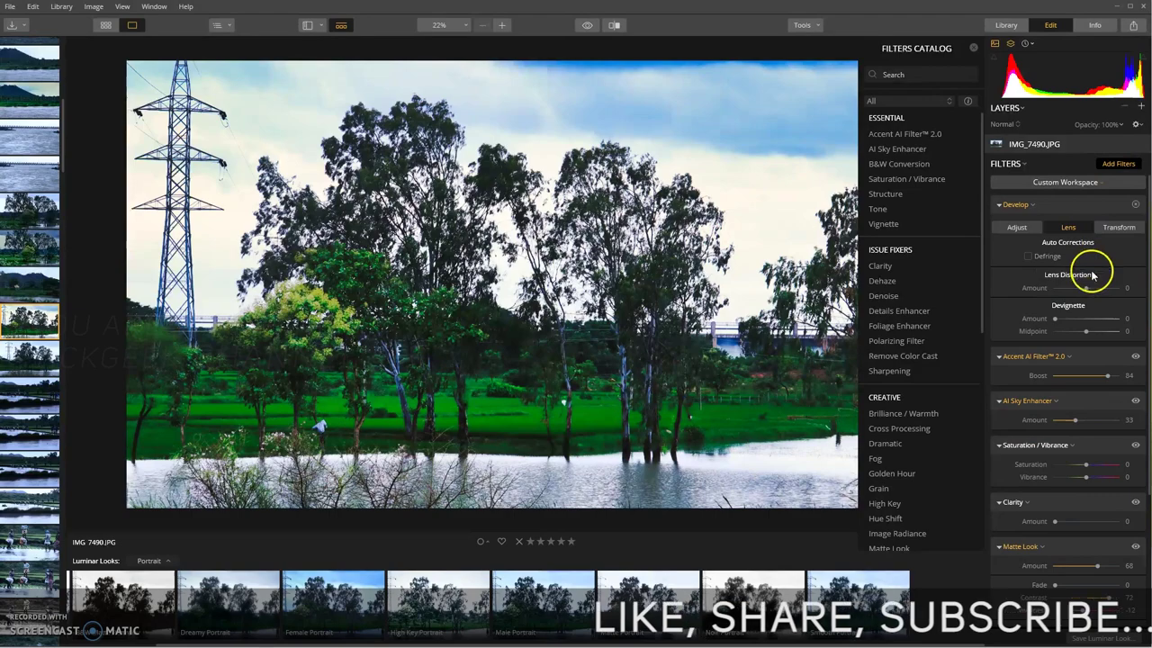
left_click(1029, 257)
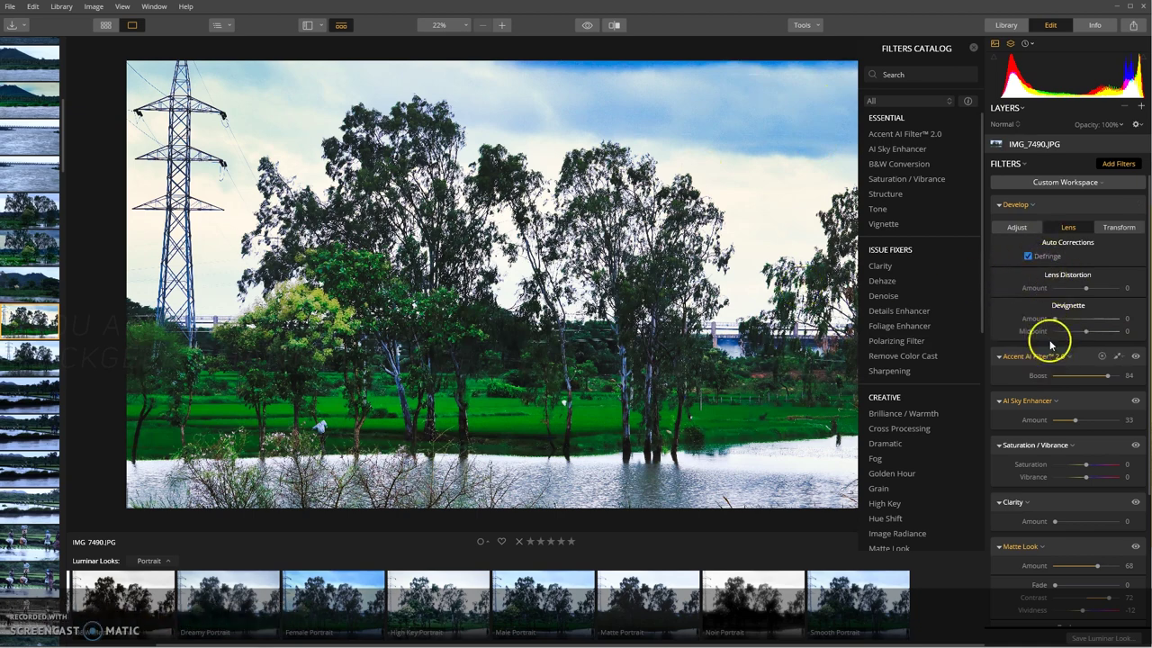
left_click(1116, 226)
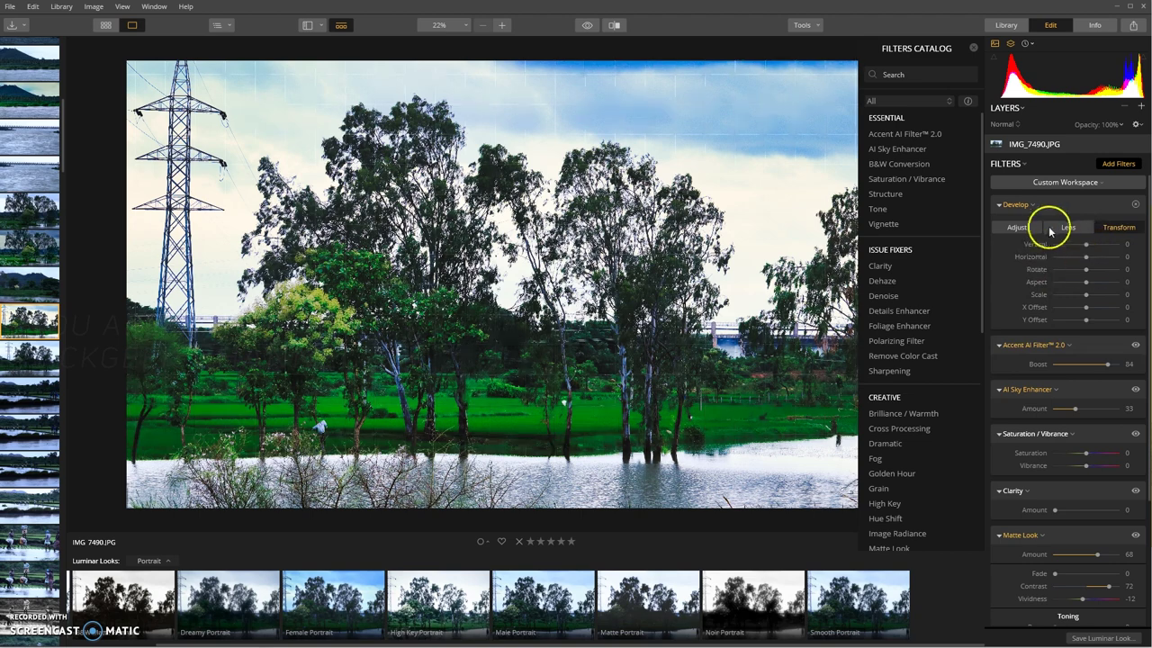
left_click(1013, 226)
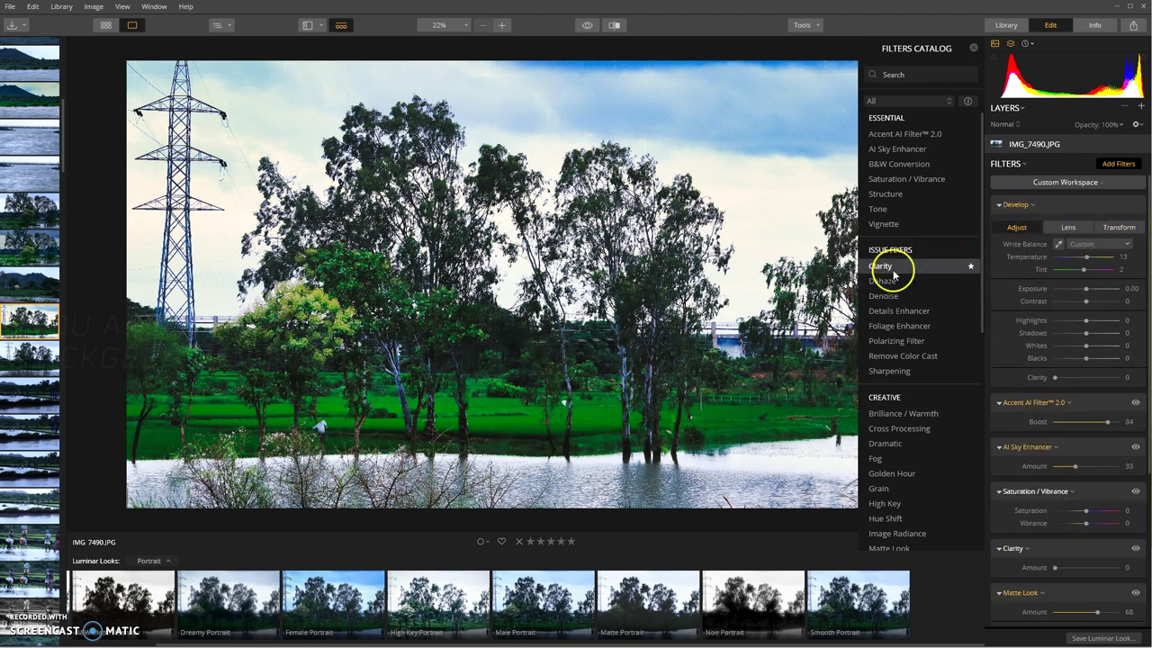
scroll(896, 340, "down", 4)
- Add an Orton Effect from the Creative filters and set its Amount to 47
scroll(911, 279, "down", 1)
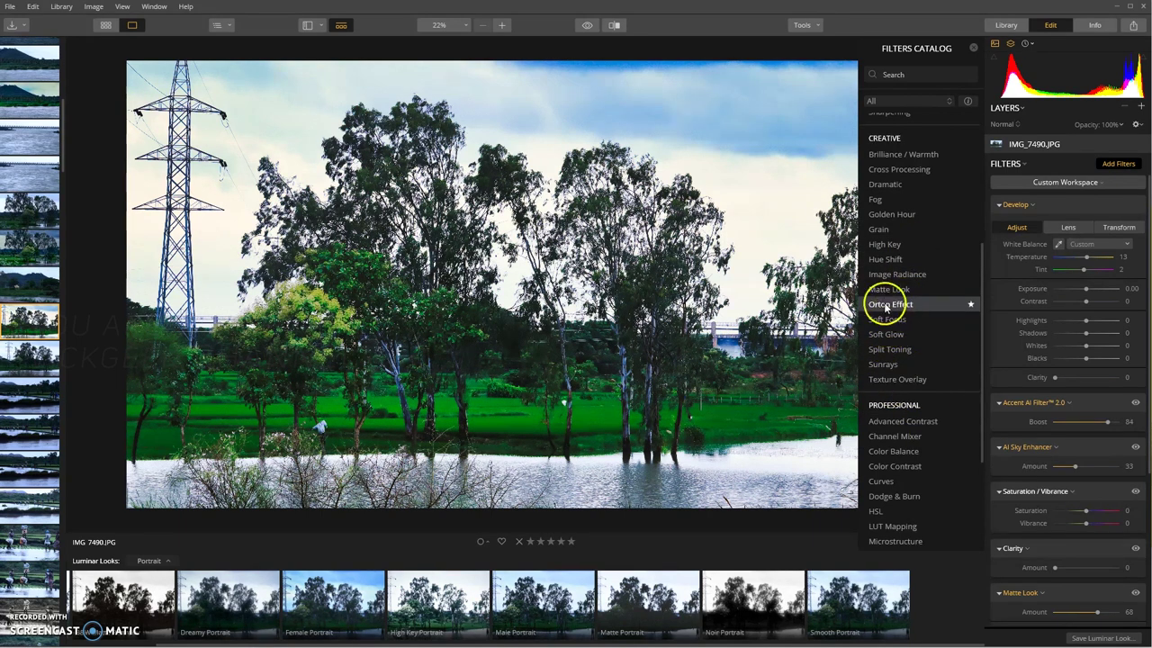
left_click(970, 302)
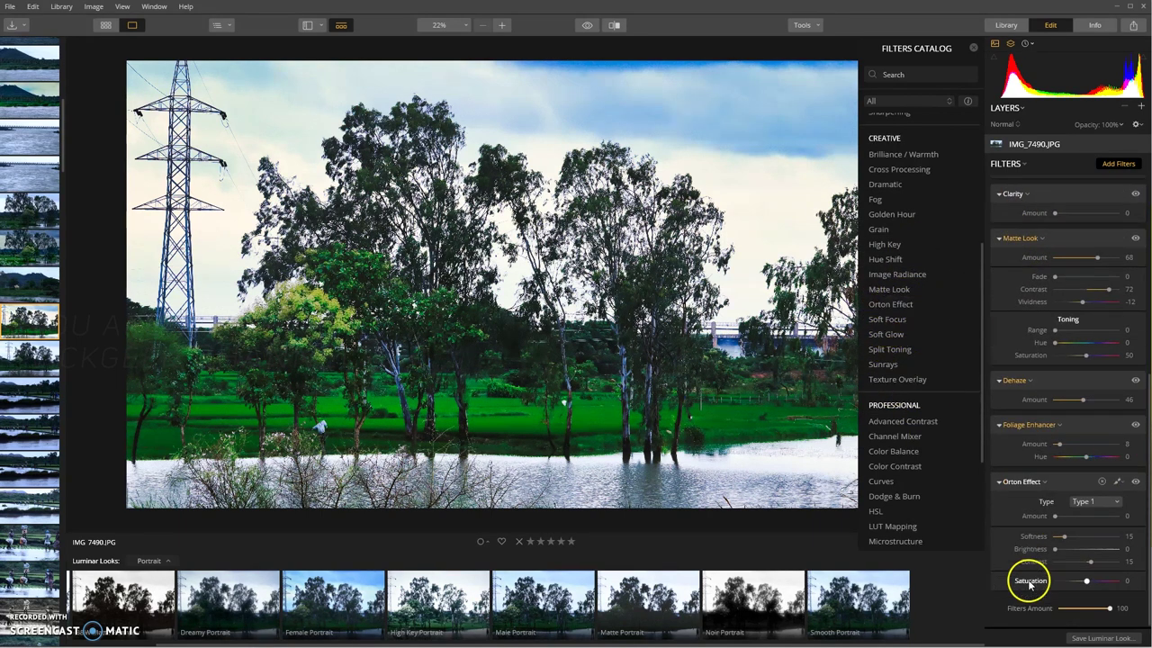
left_click_drag(1058, 521, 1085, 516)
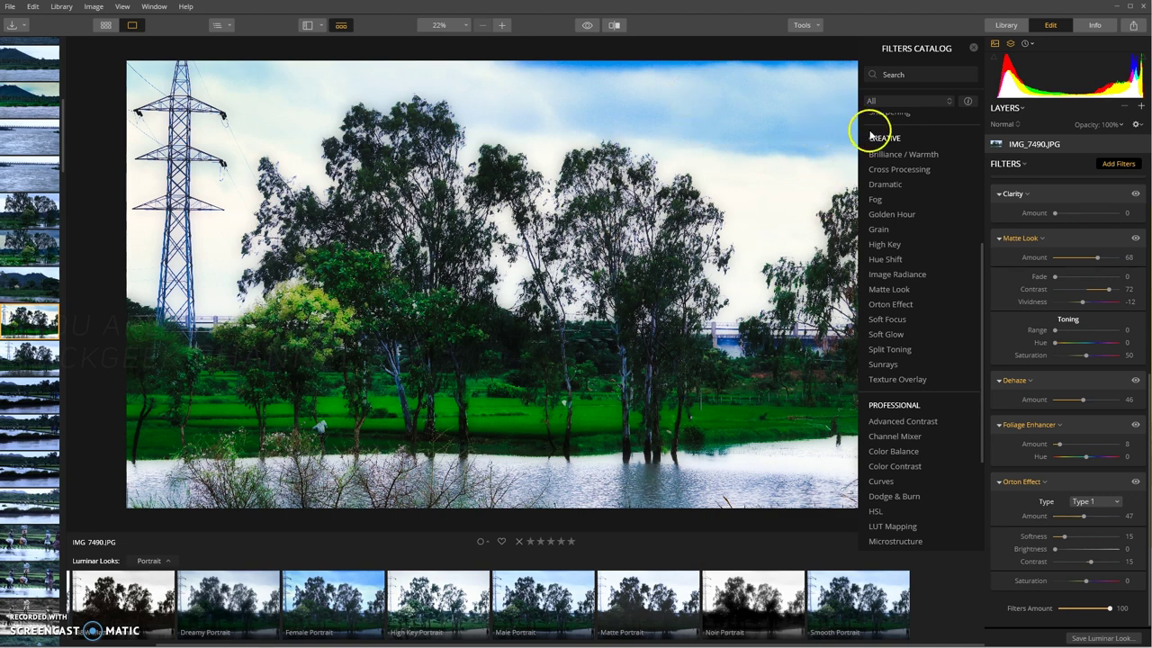
- Add a Denoise filter set to Luminosity 28 and Color 12
left_click(888, 75)
type("denoi")
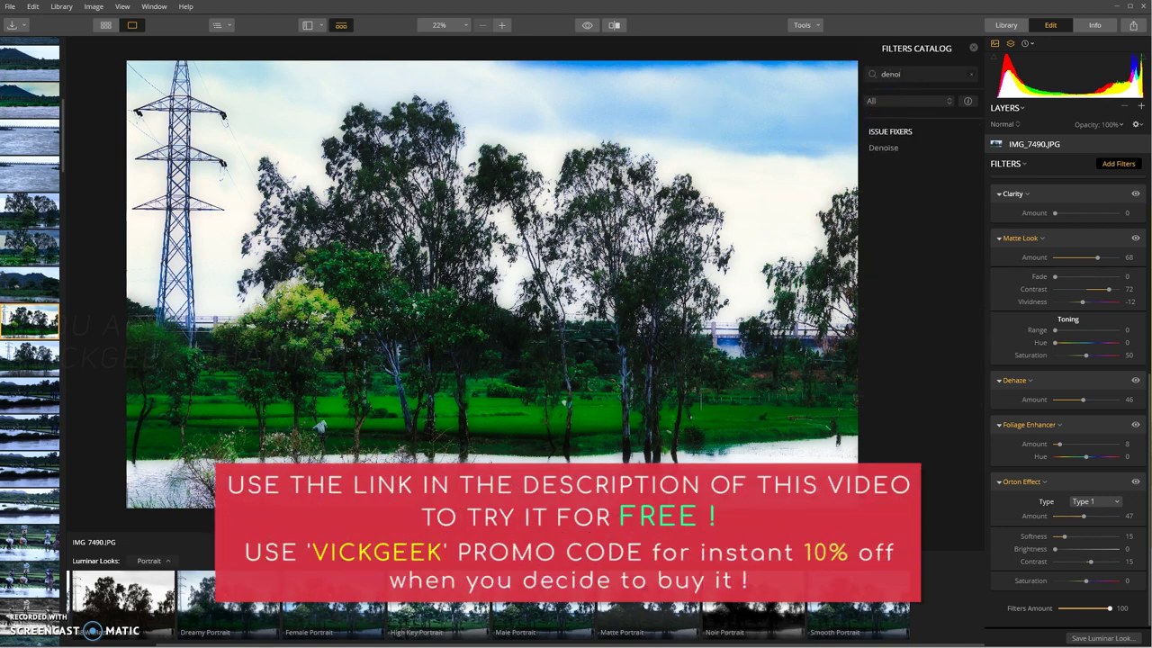
left_click(882, 147)
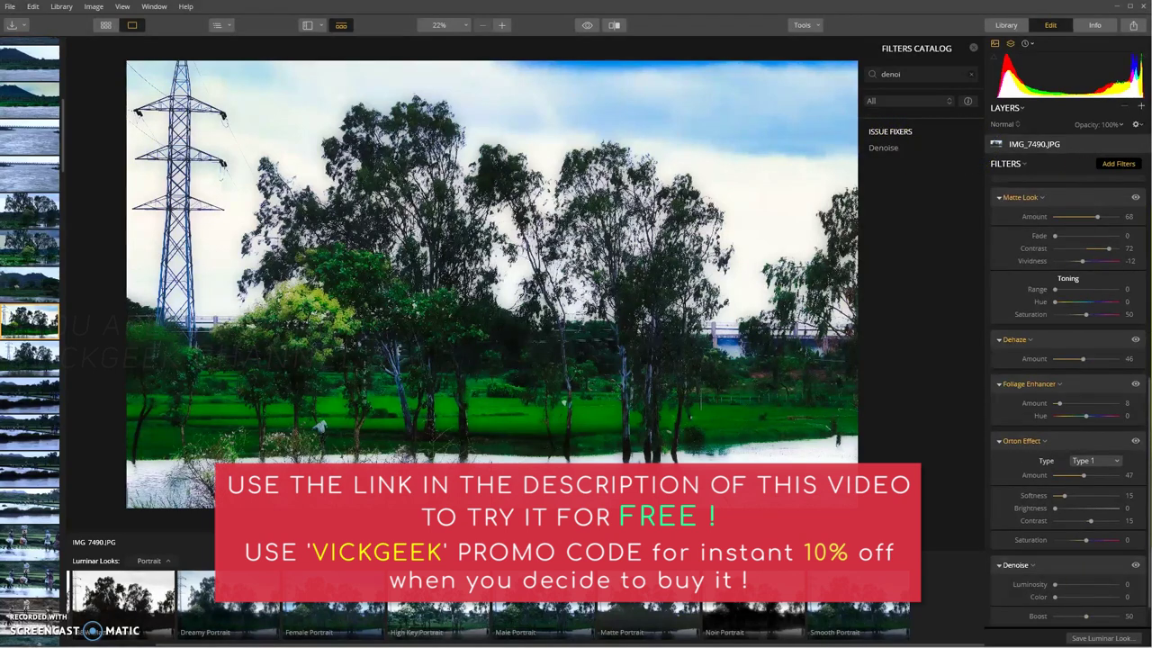
scroll(1068, 411, "down", 1)
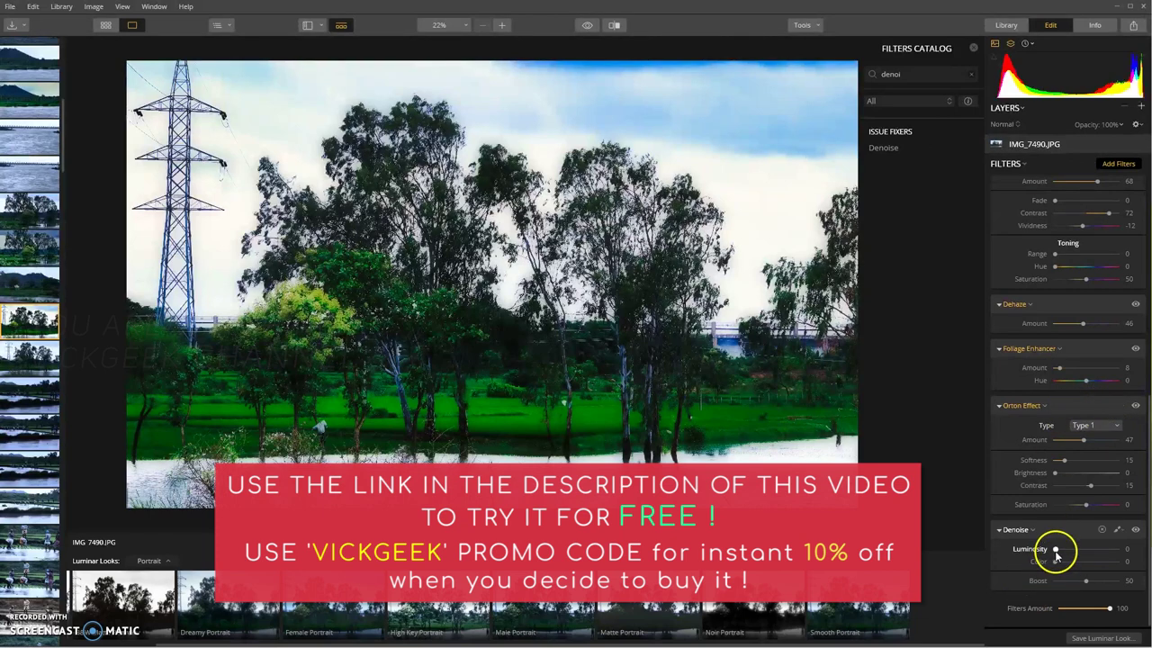
left_click_drag(1056, 551, 1084, 549)
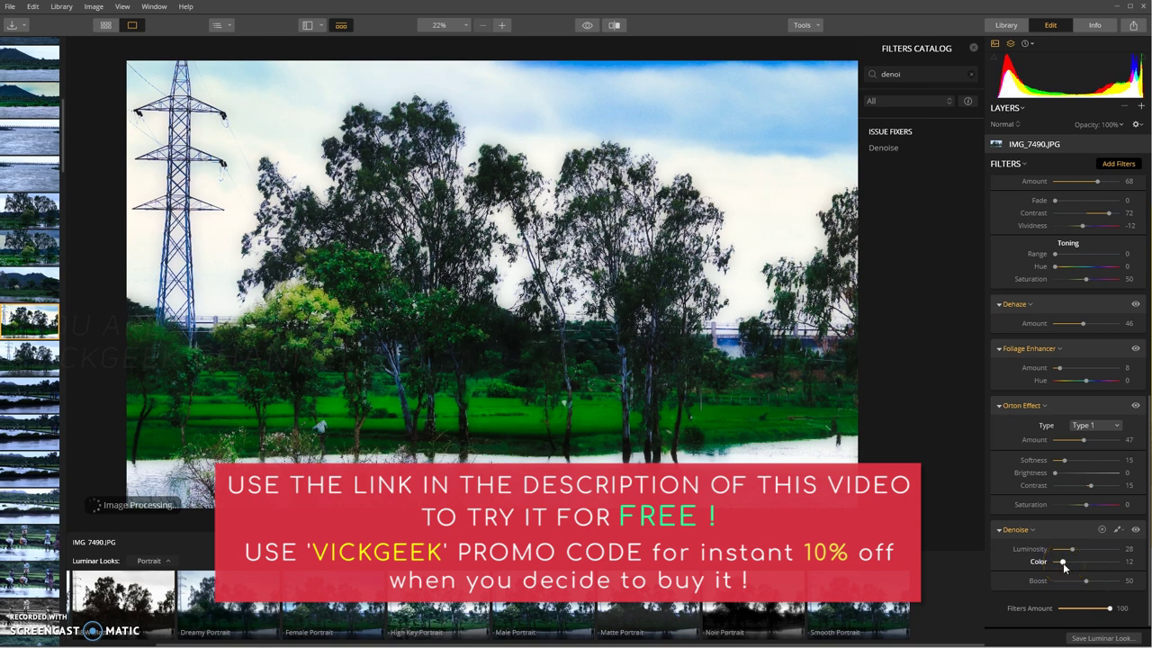
left_click(1065, 565)
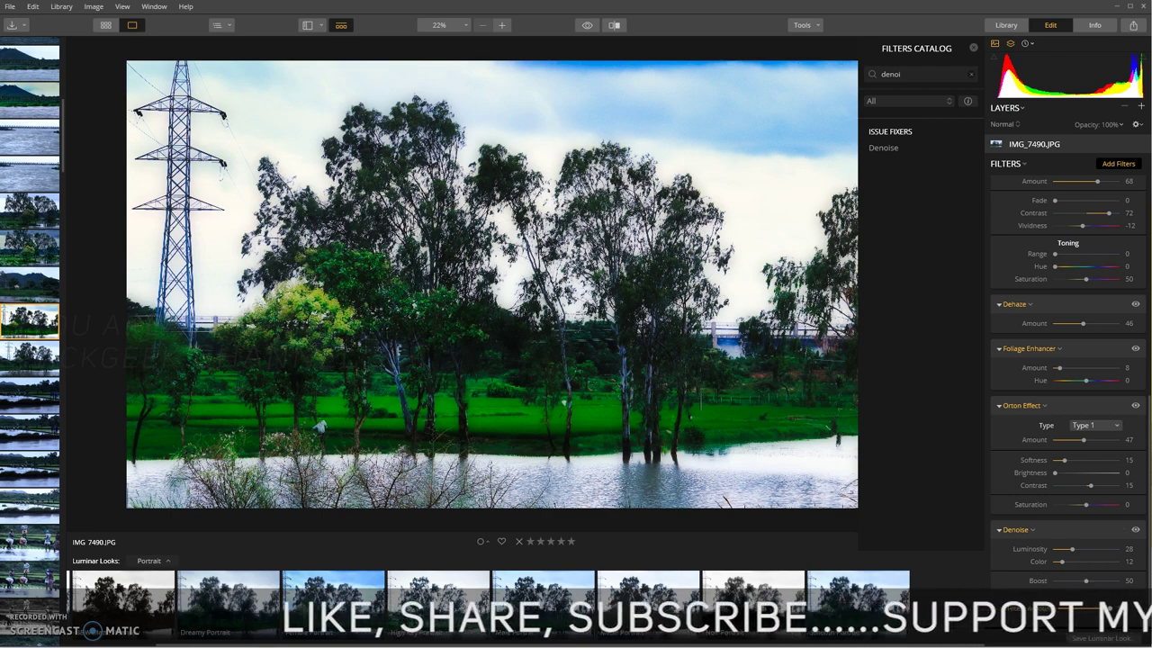
- Turn on the Before/After split view and drag its divider across the photo
left_click(615, 25)
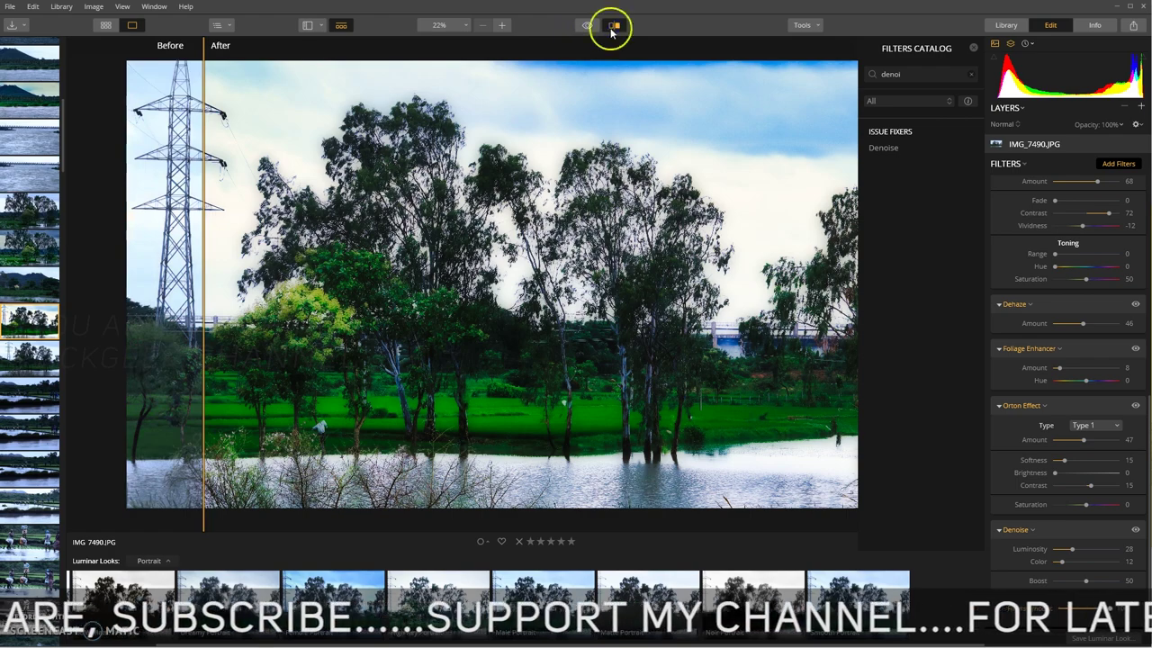
mouse_move(204, 135)
left_mouse_down()
mouse_move(875, 151)
mouse_move(185, 158)
left_mouse_up()
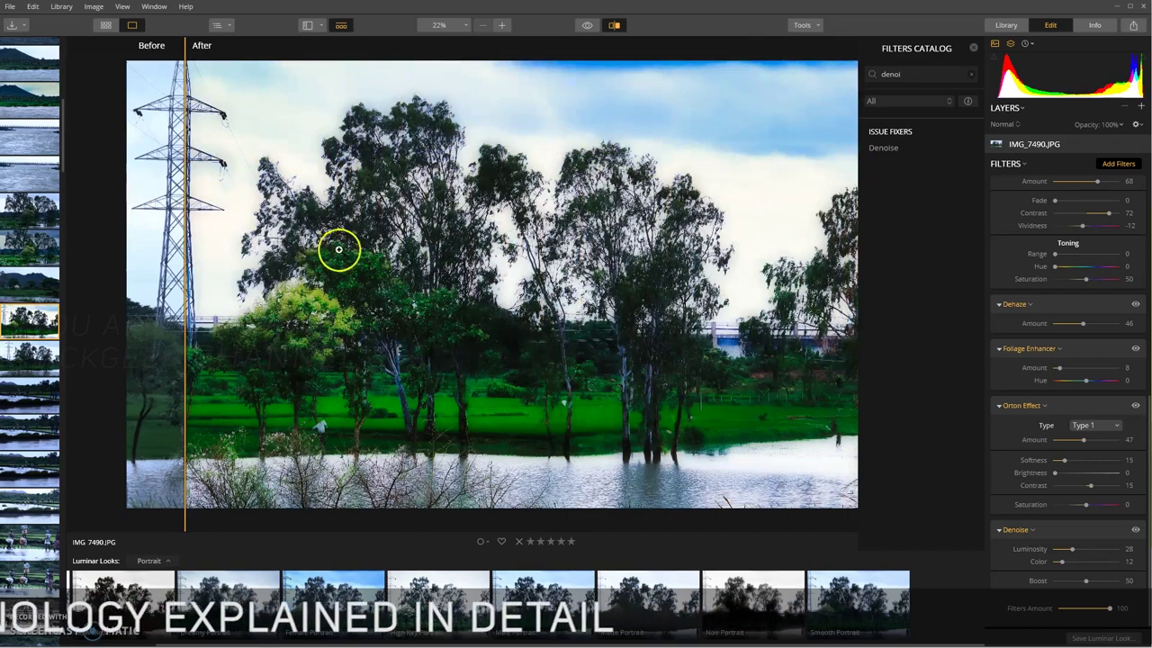